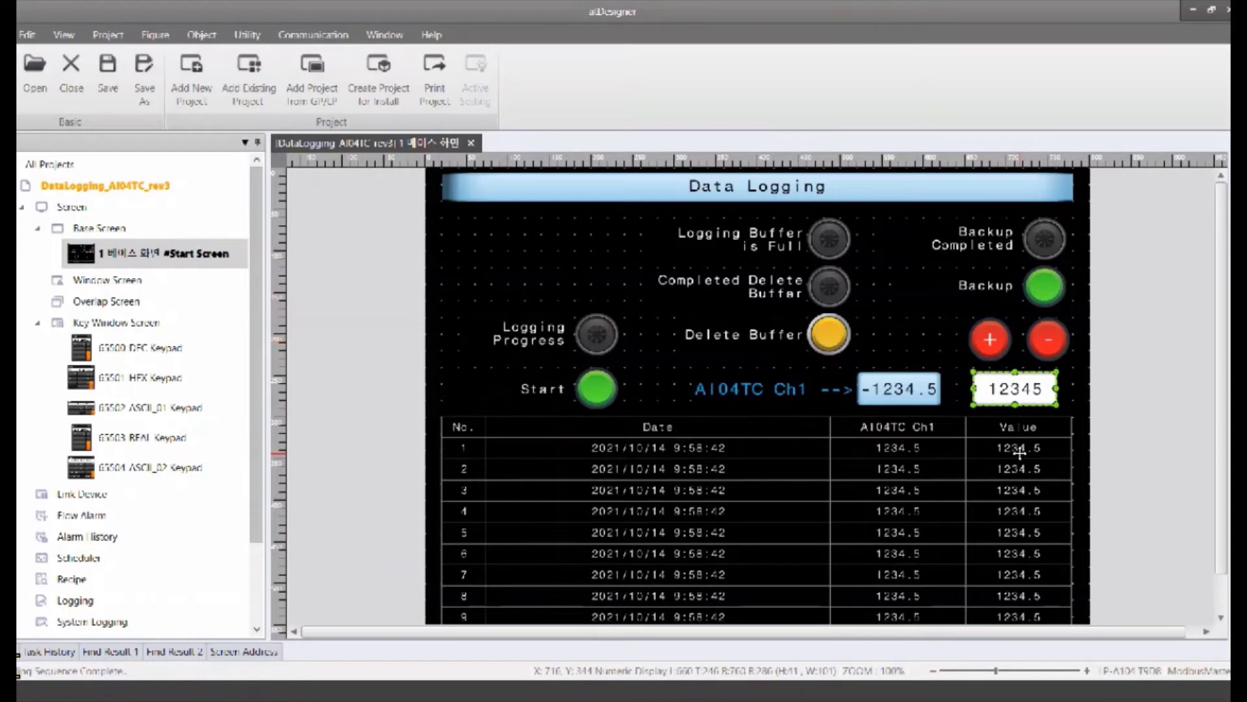
Examine the logging table and the AI04TC Ch1 numeric display on the Data Logging base screen
left_click(1020, 447)
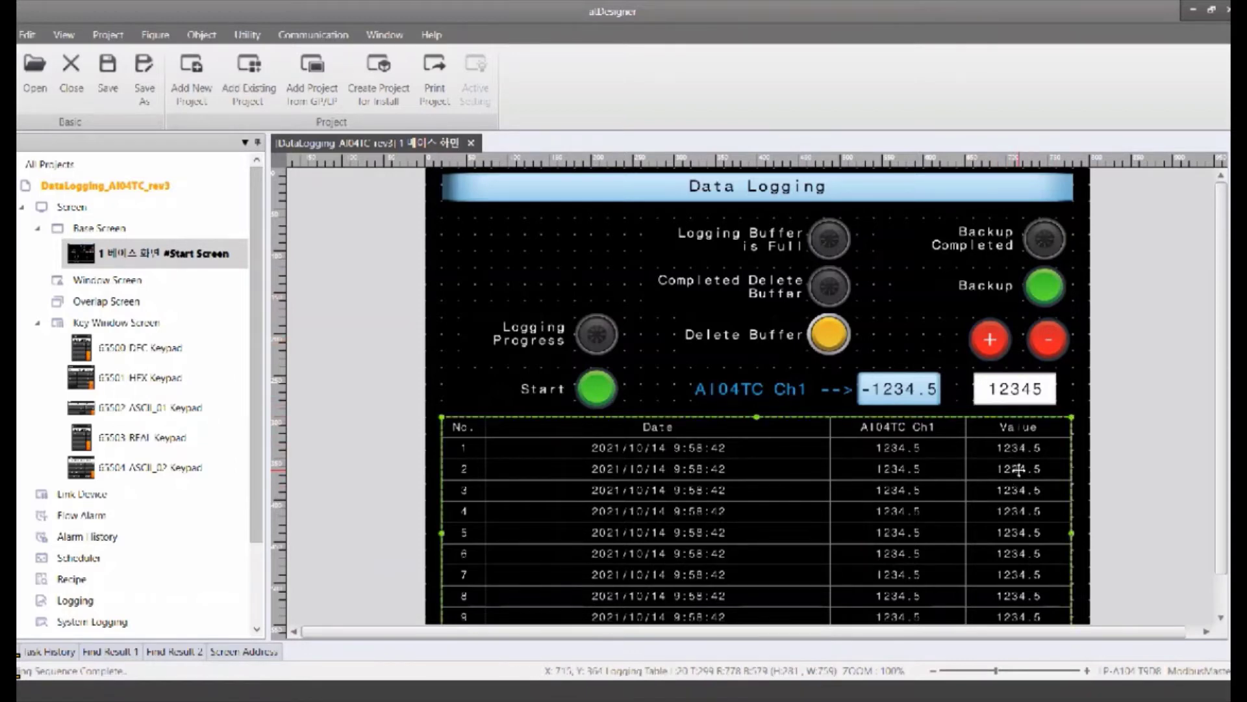
left_click(880, 390)
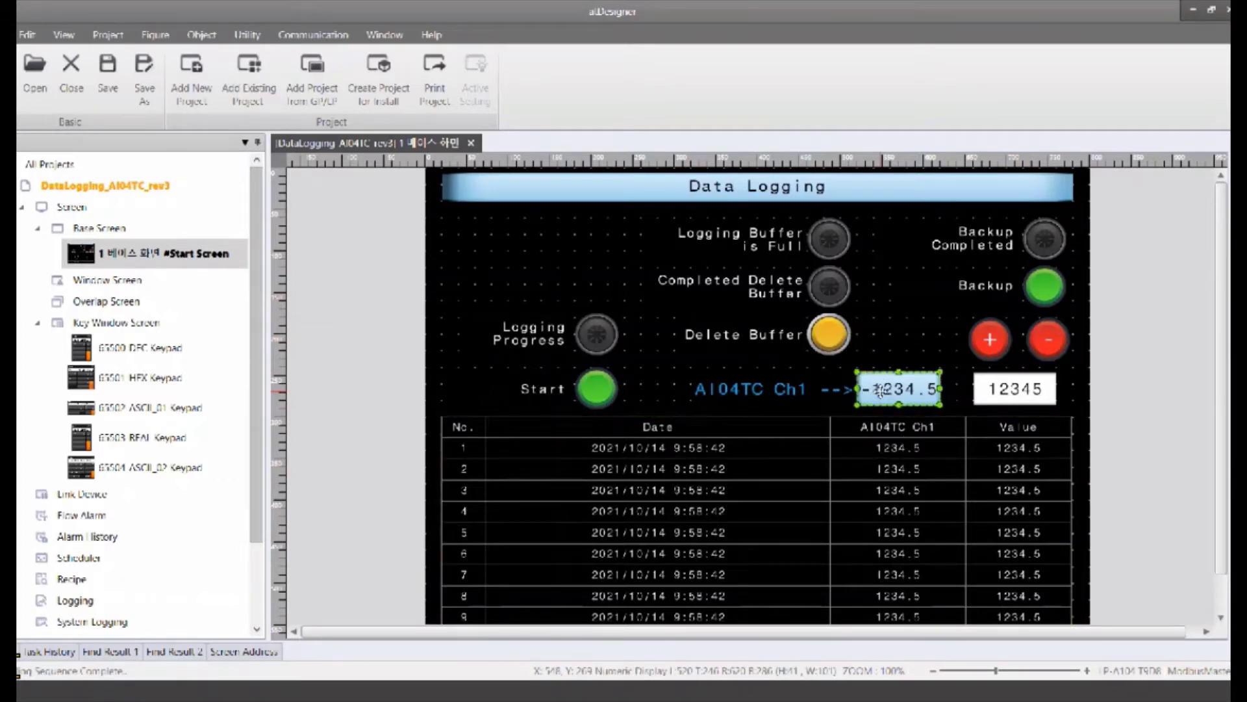
scroll(880, 390, "down", 1)
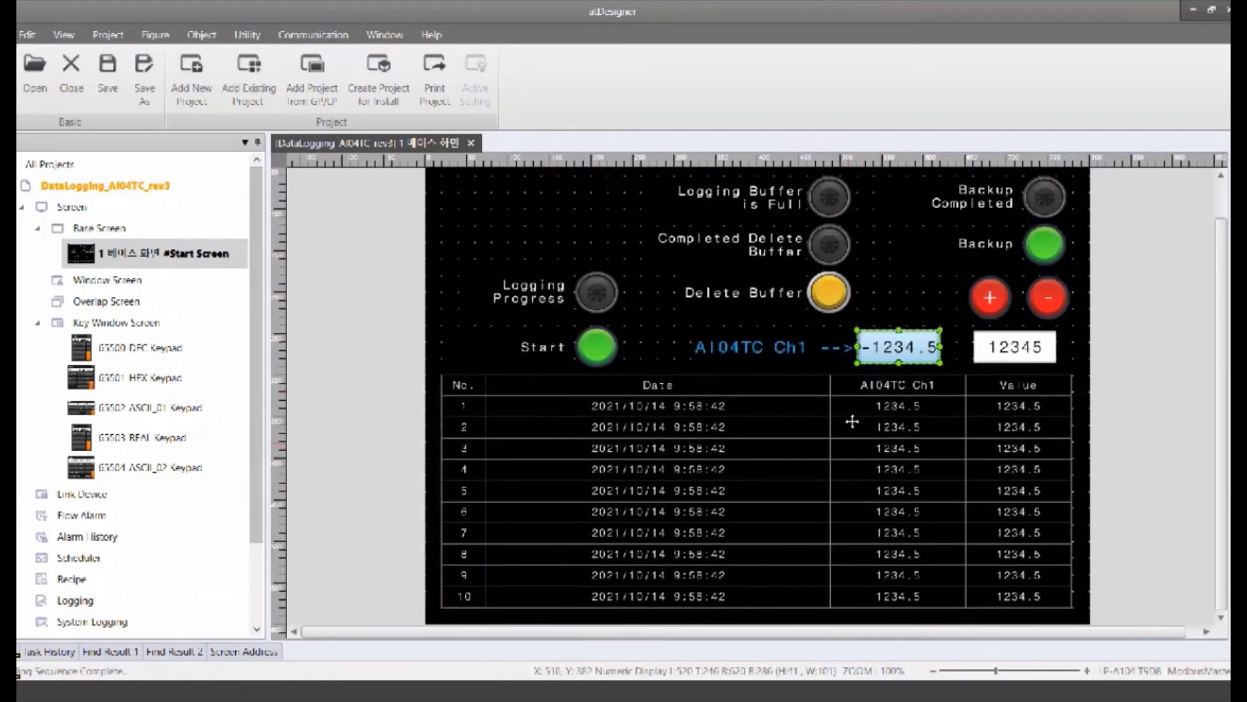
Delete the existing logging table and draw a new Logging Table object about 741 by 261 in its place
left_click(858, 457)
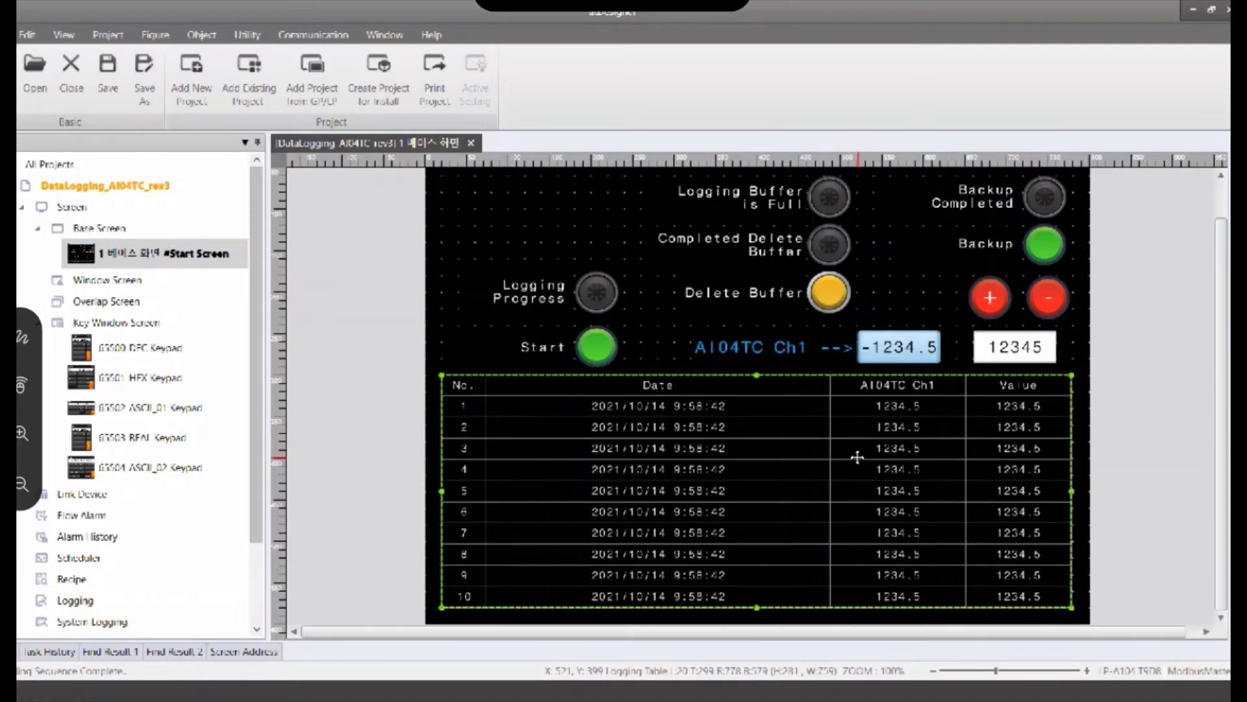
key("Delete")
mouse_move(1225, 217)
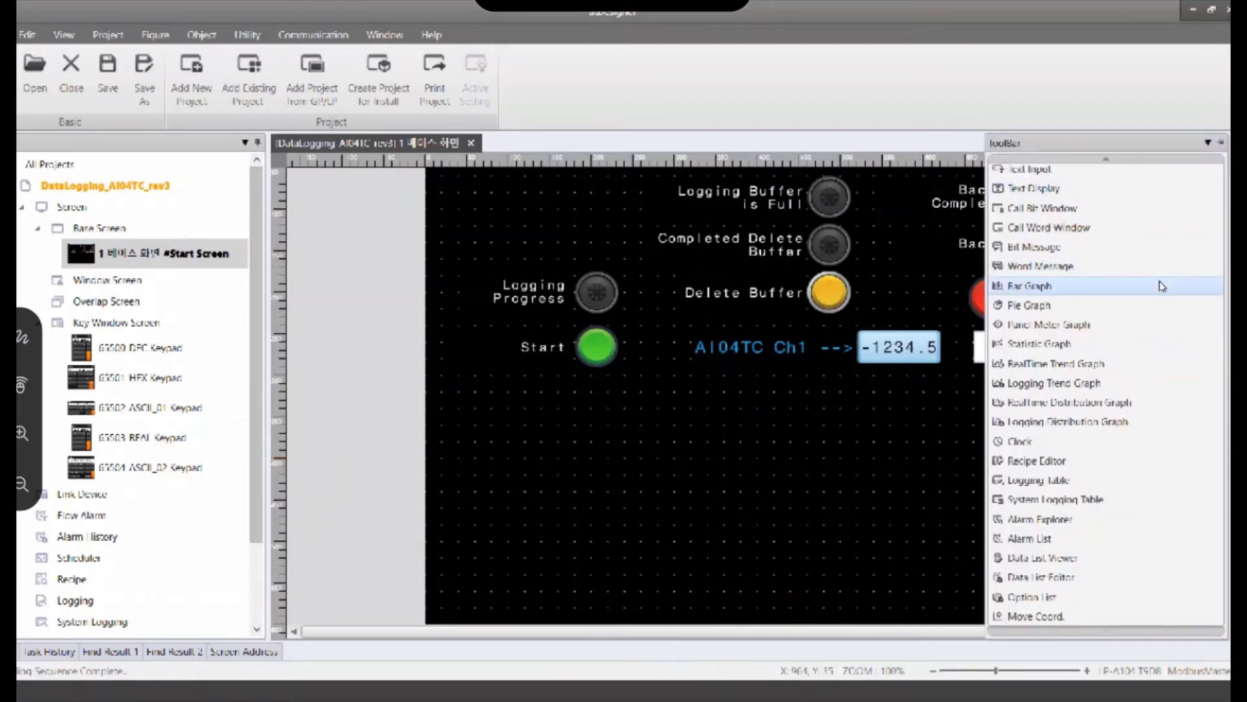
left_click(1066, 481)
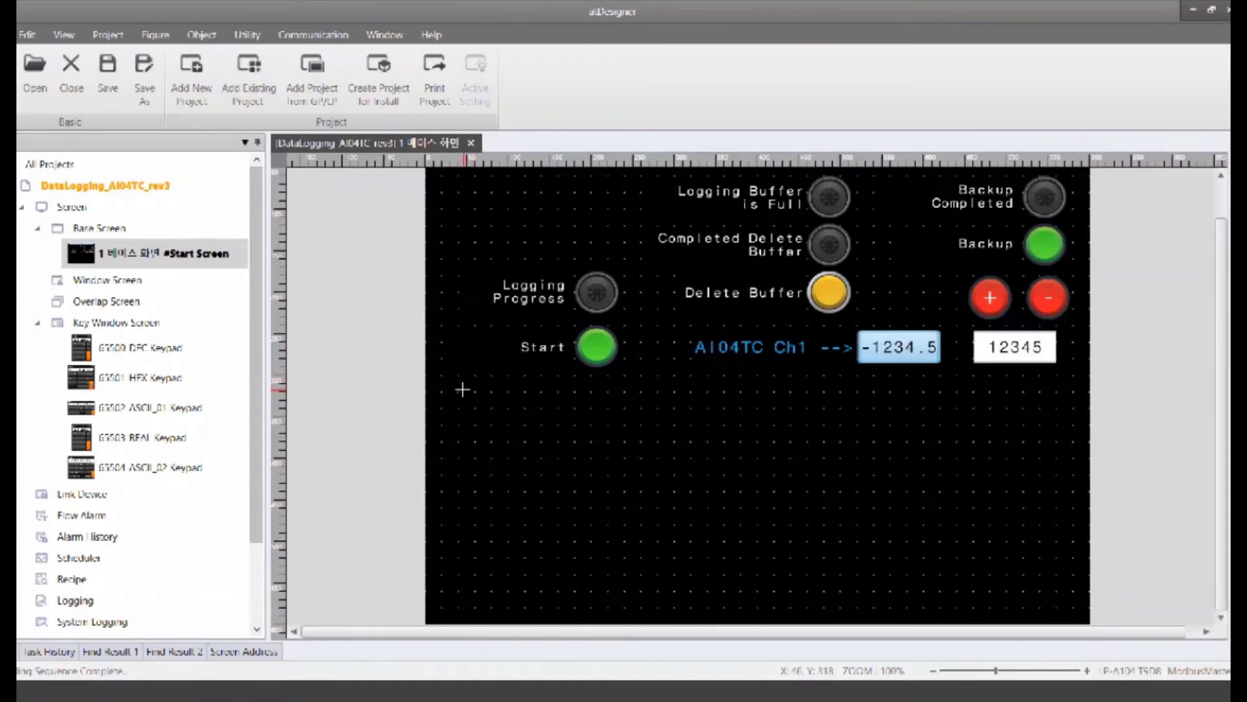
left_click_drag(459, 392, 1072, 611)
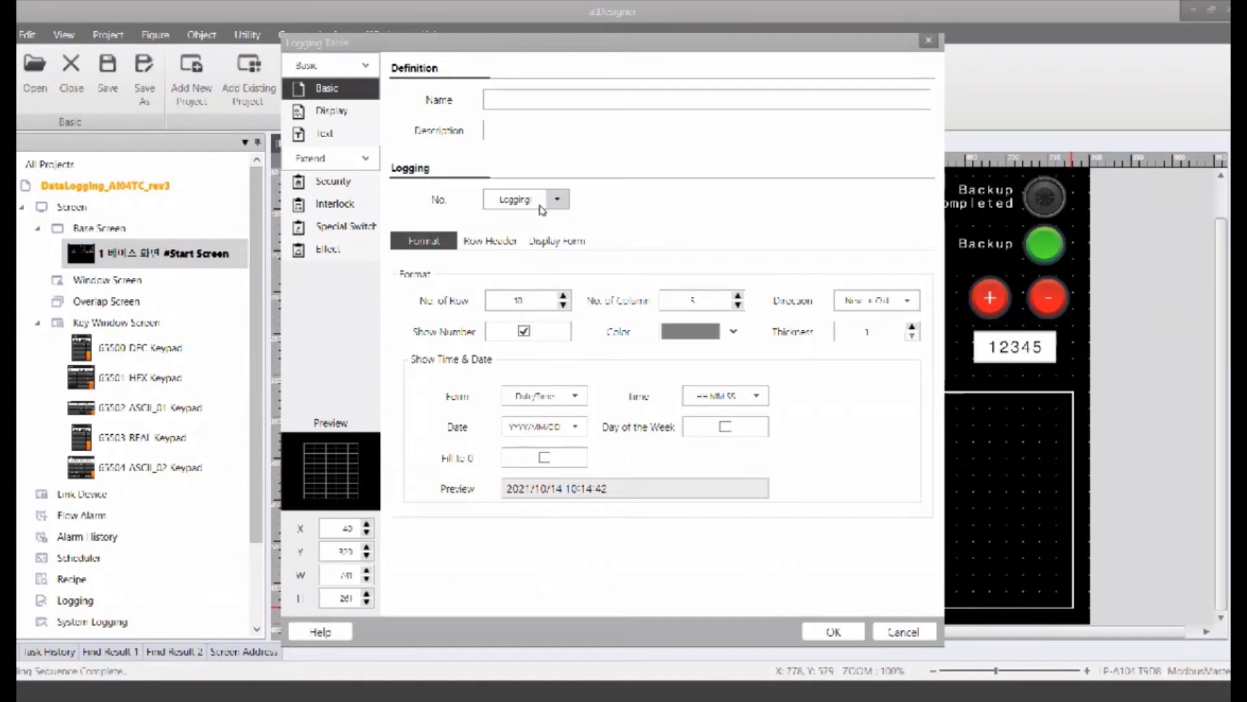
Review the new logging table's format settings, including its row count, column count and direction options
left_click(491, 241)
left_click(551, 242)
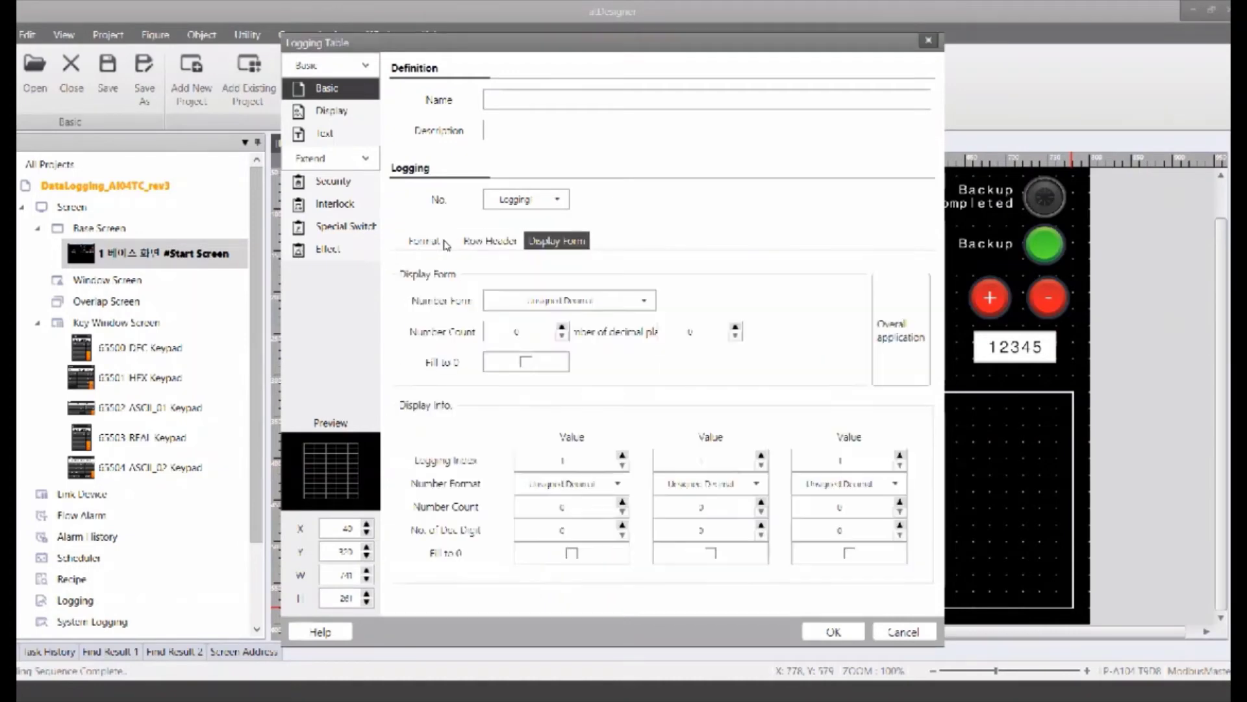
left_click(449, 243)
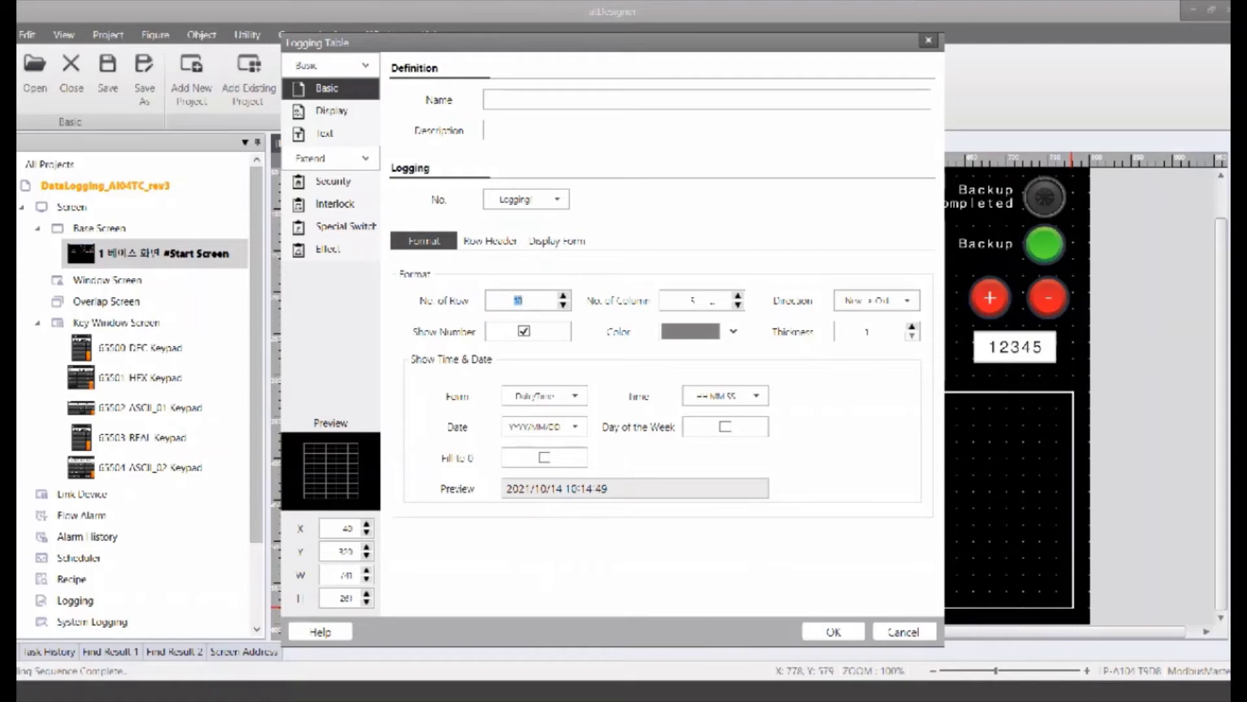
left_click(861, 305)
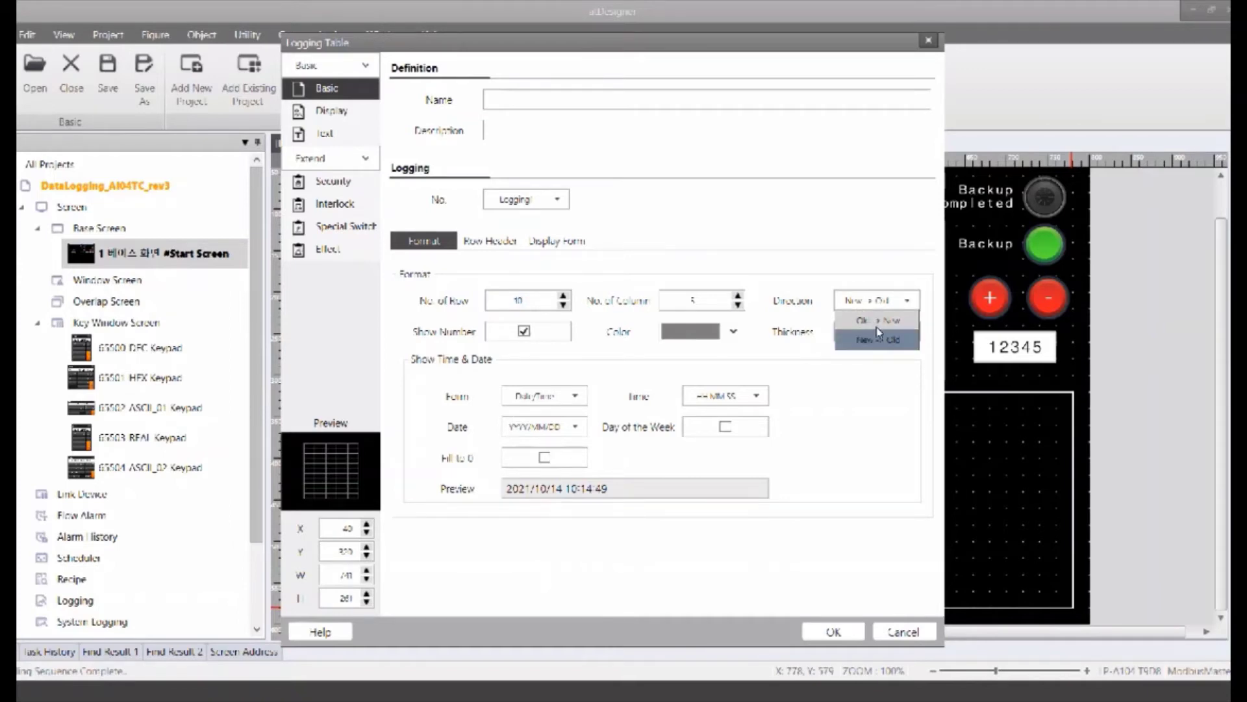
Review the new table's row header names and the display form of its value columns, and cancel its creation
left_click(482, 247)
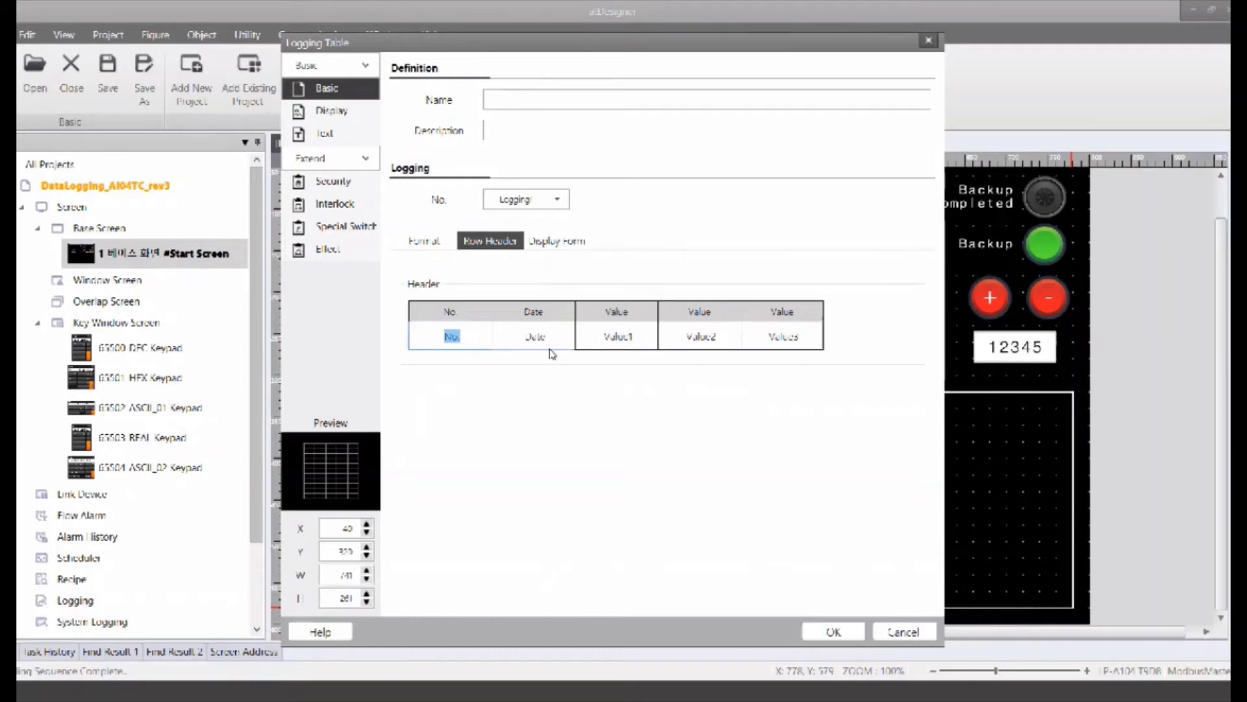
left_click(614, 340)
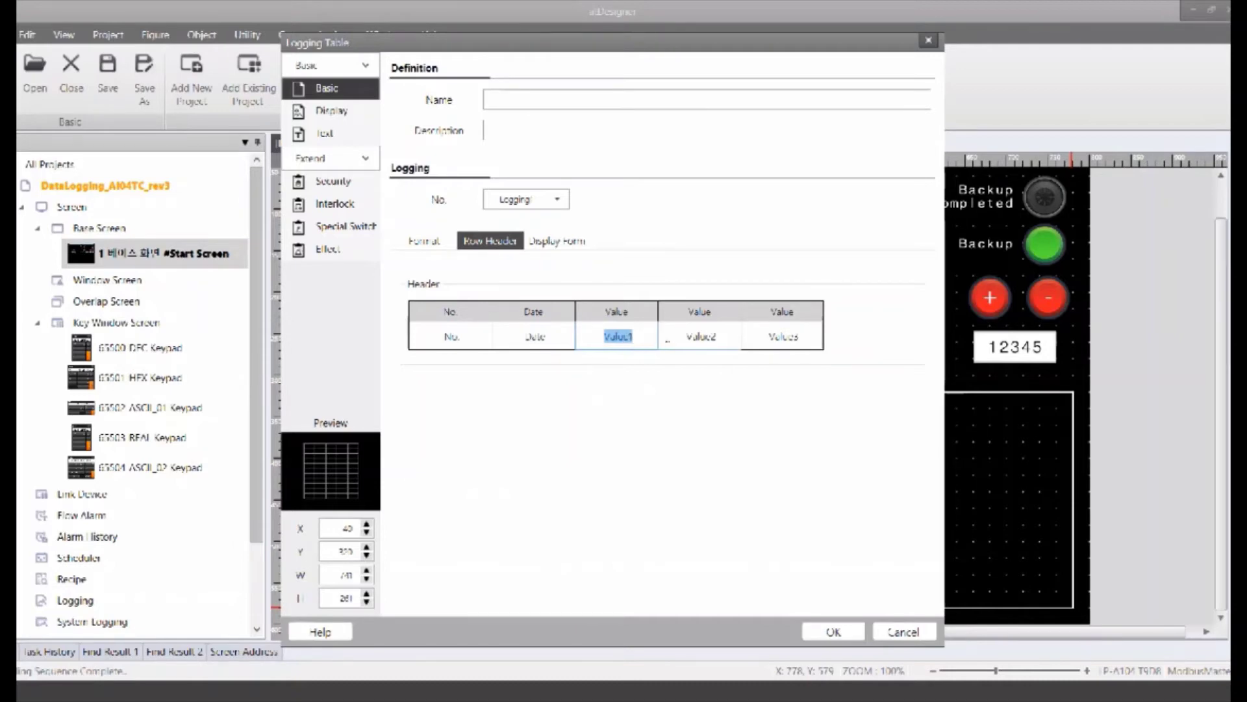
left_click(679, 339)
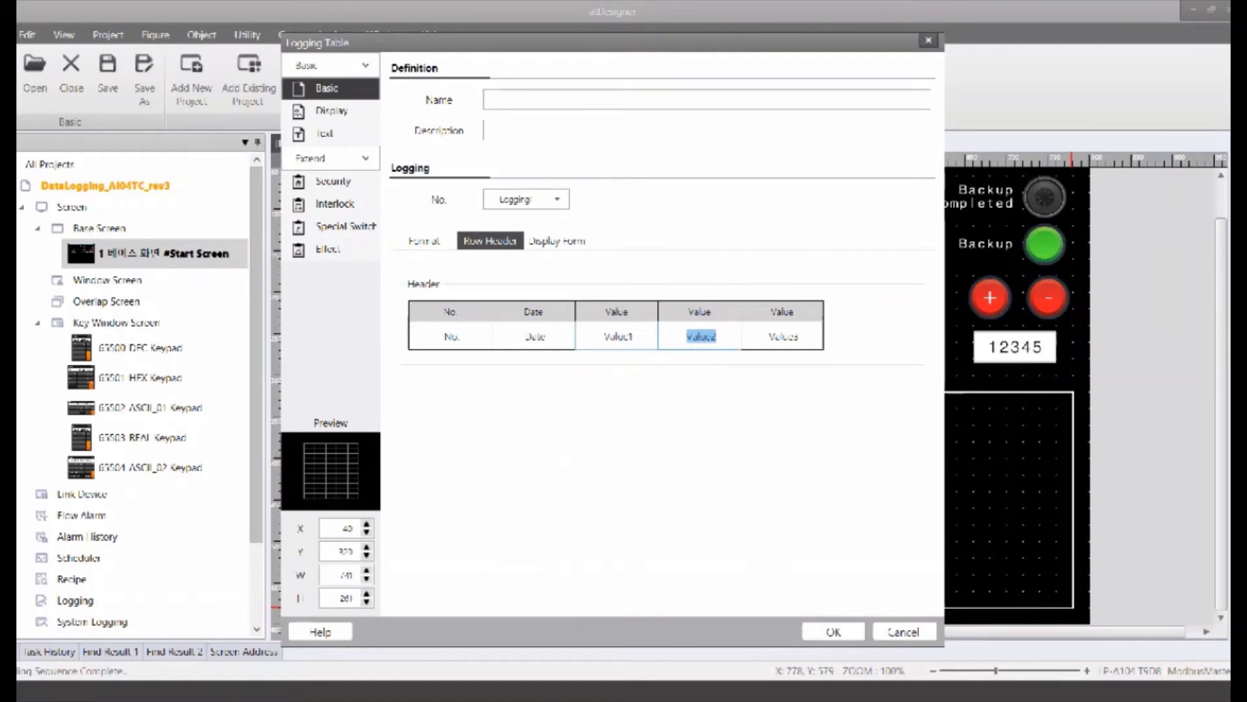
key("shift+Tab")
key("Tab")
key("Tab")
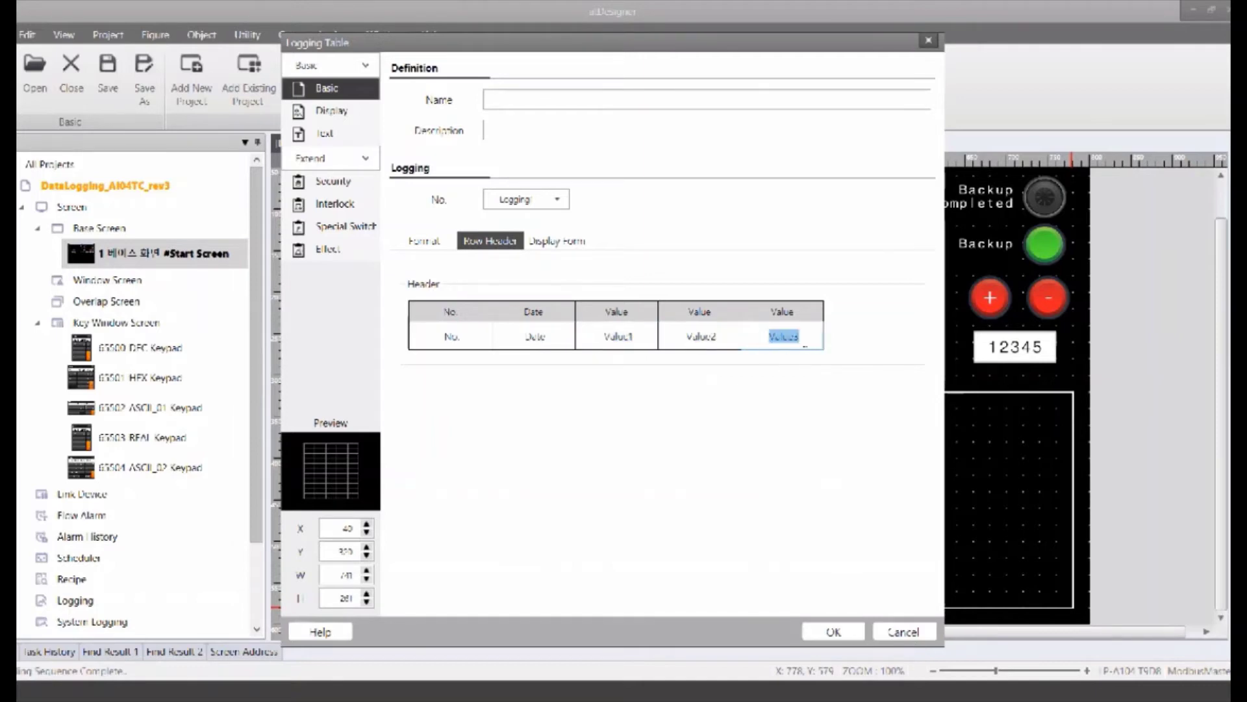
left_click(544, 243)
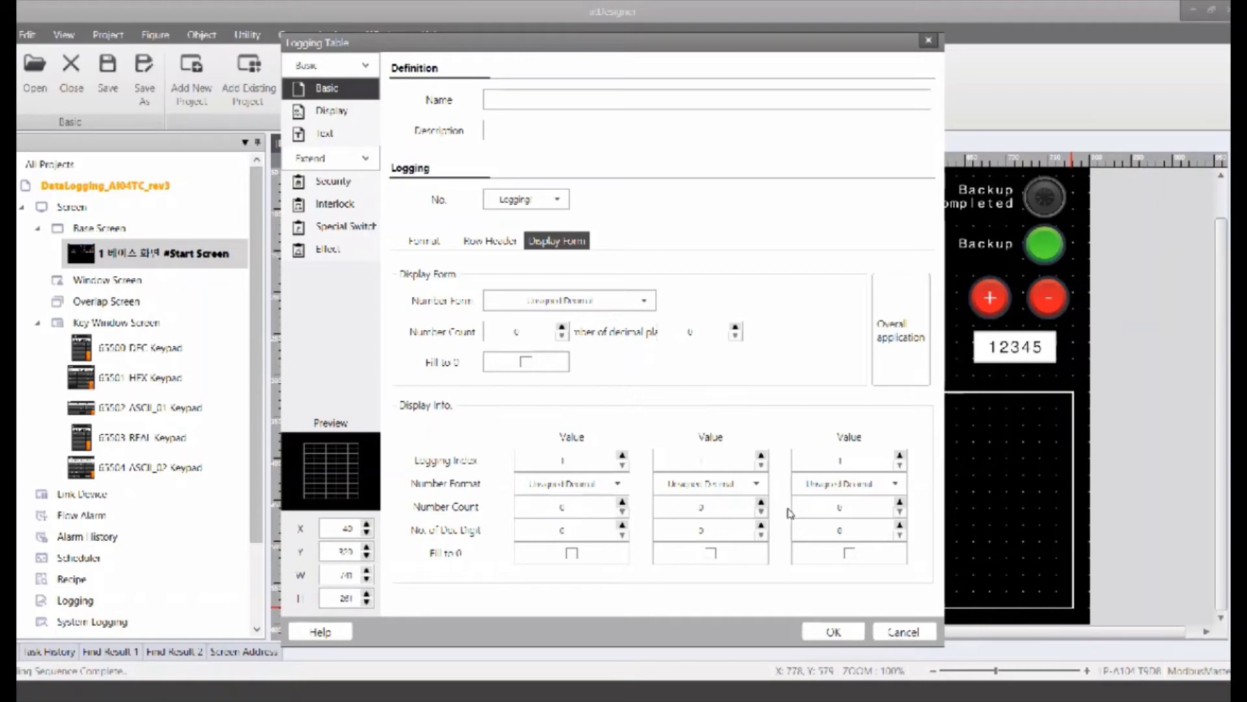
left_click(903, 631)
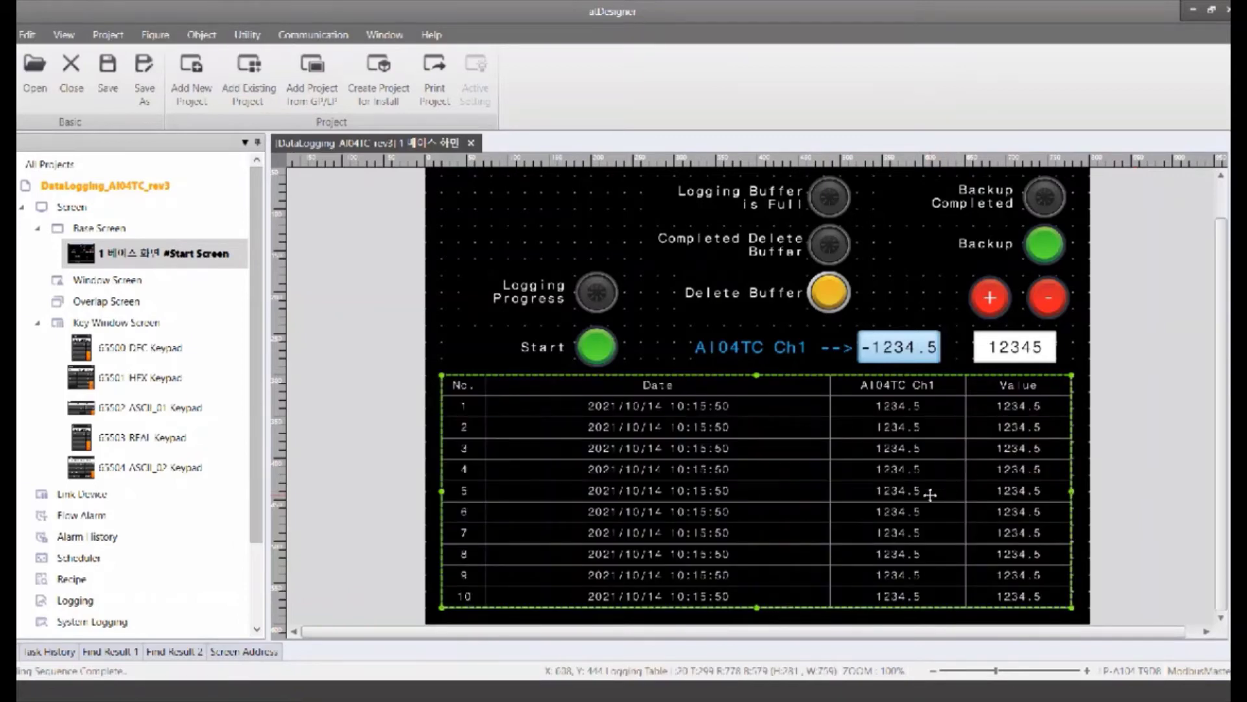
Review the original logging table's format, row headers and display form, and close its settings without saving
double_click(931, 495)
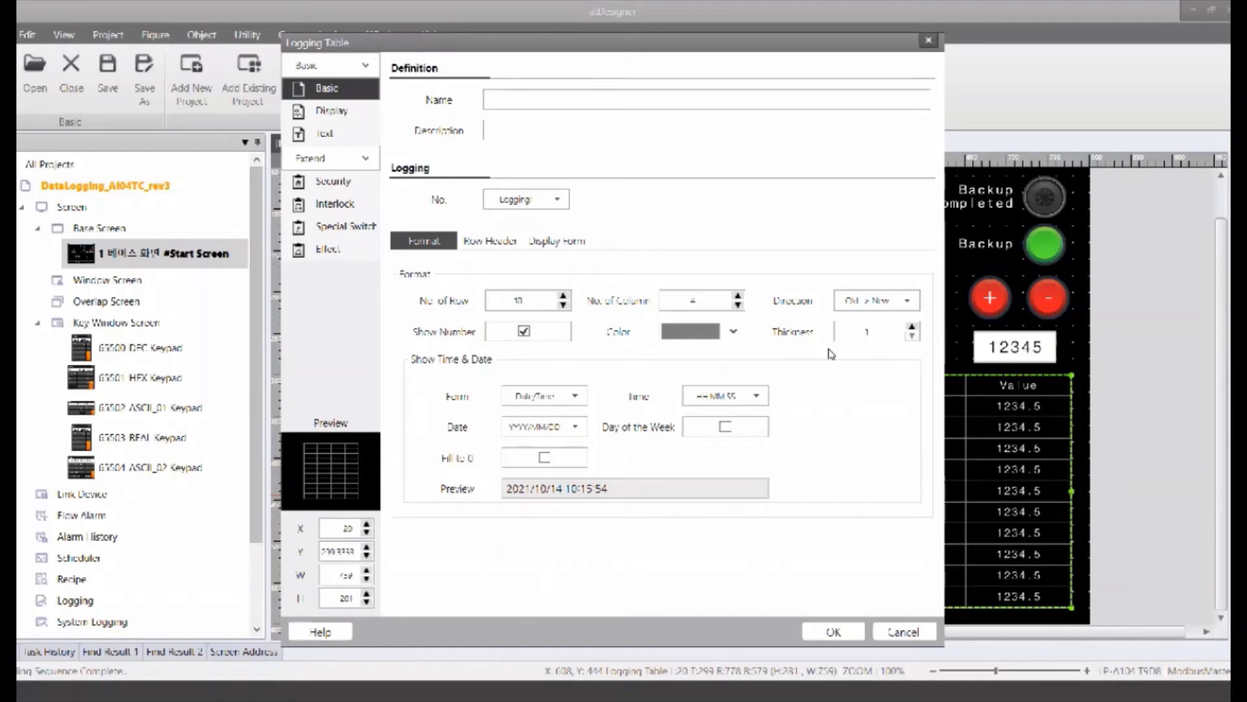
left_click(489, 241)
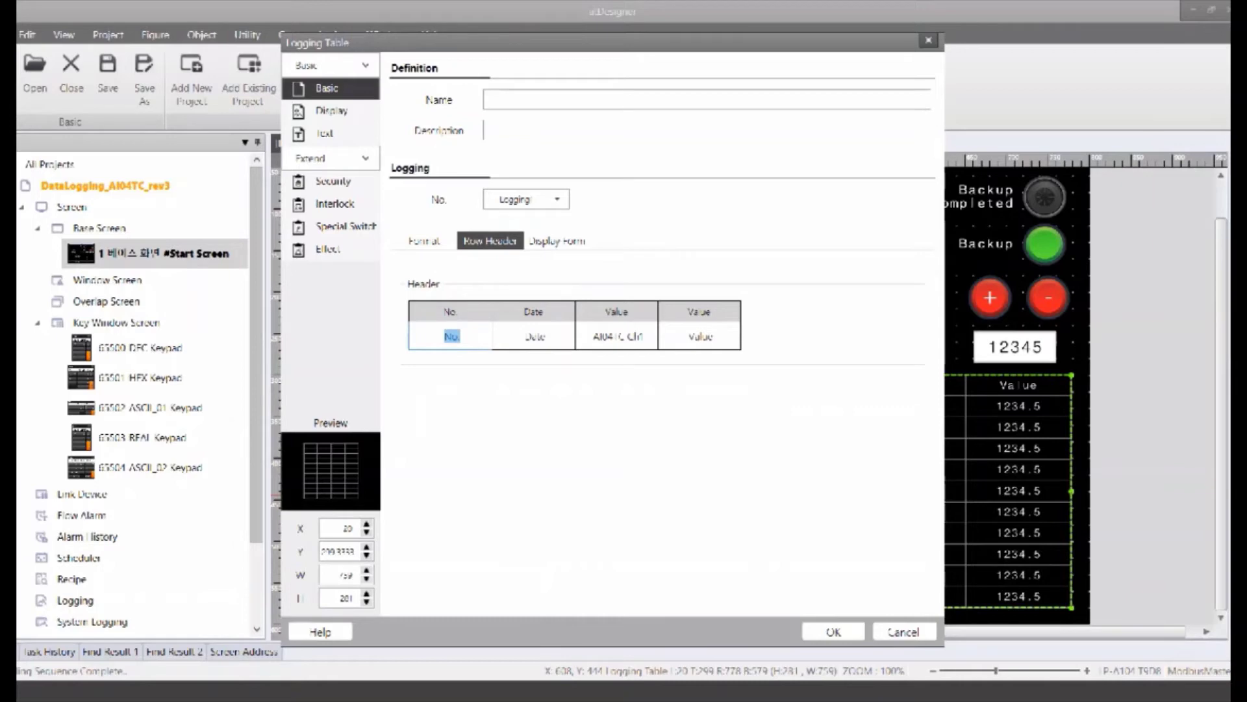
key("shift+Right")
left_click(573, 242)
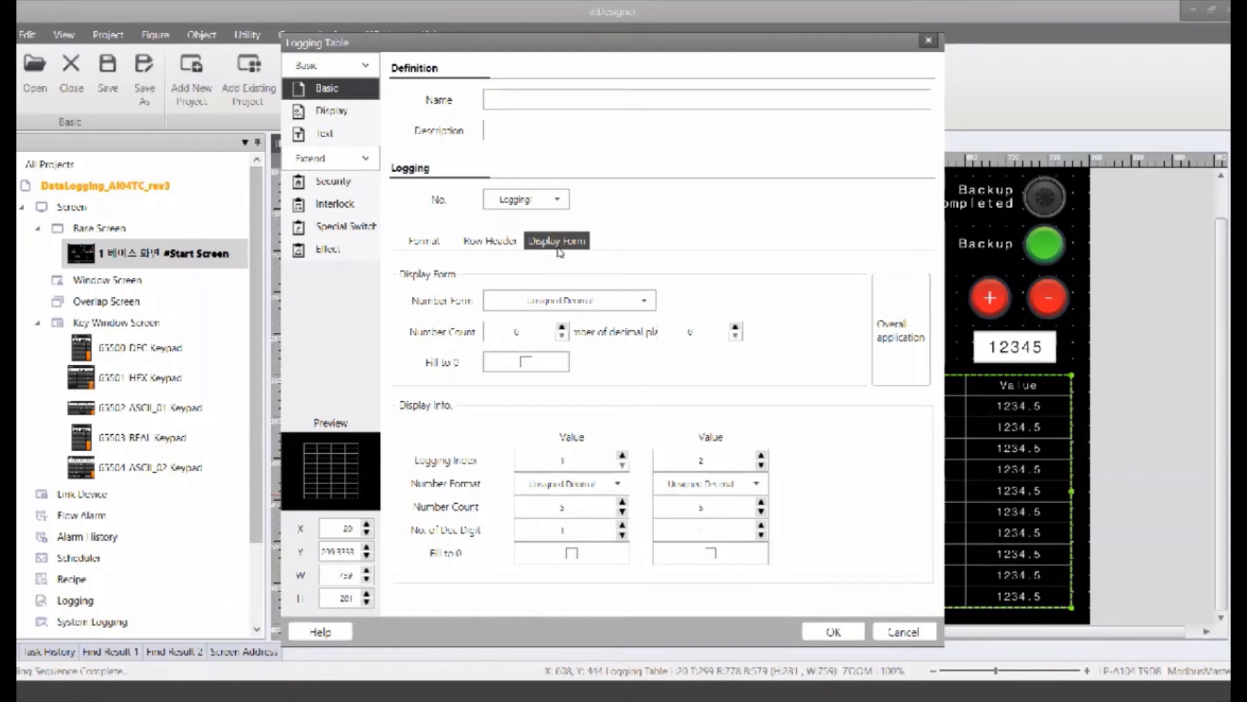
left_click(887, 635)
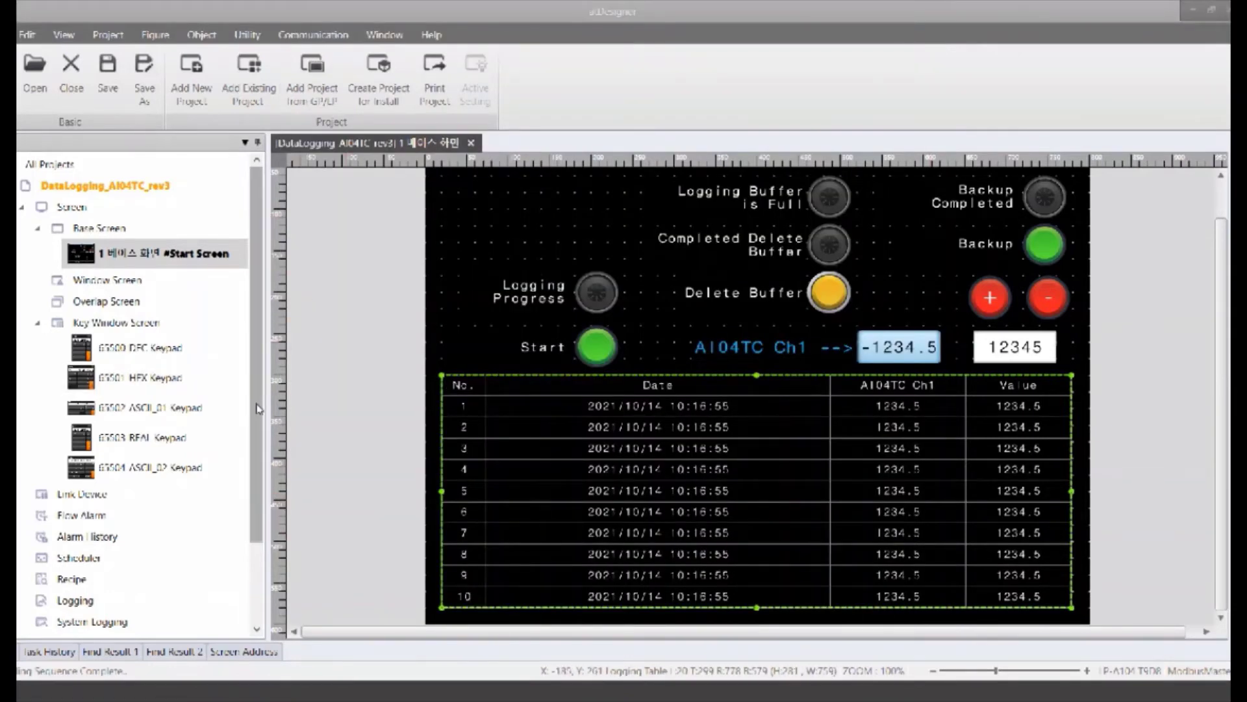
Open the project's Logging list and bring up the settings of the TEMPERATURE LOG DATA entry
scroll(255, 396, "down", 2)
double_click(121, 502)
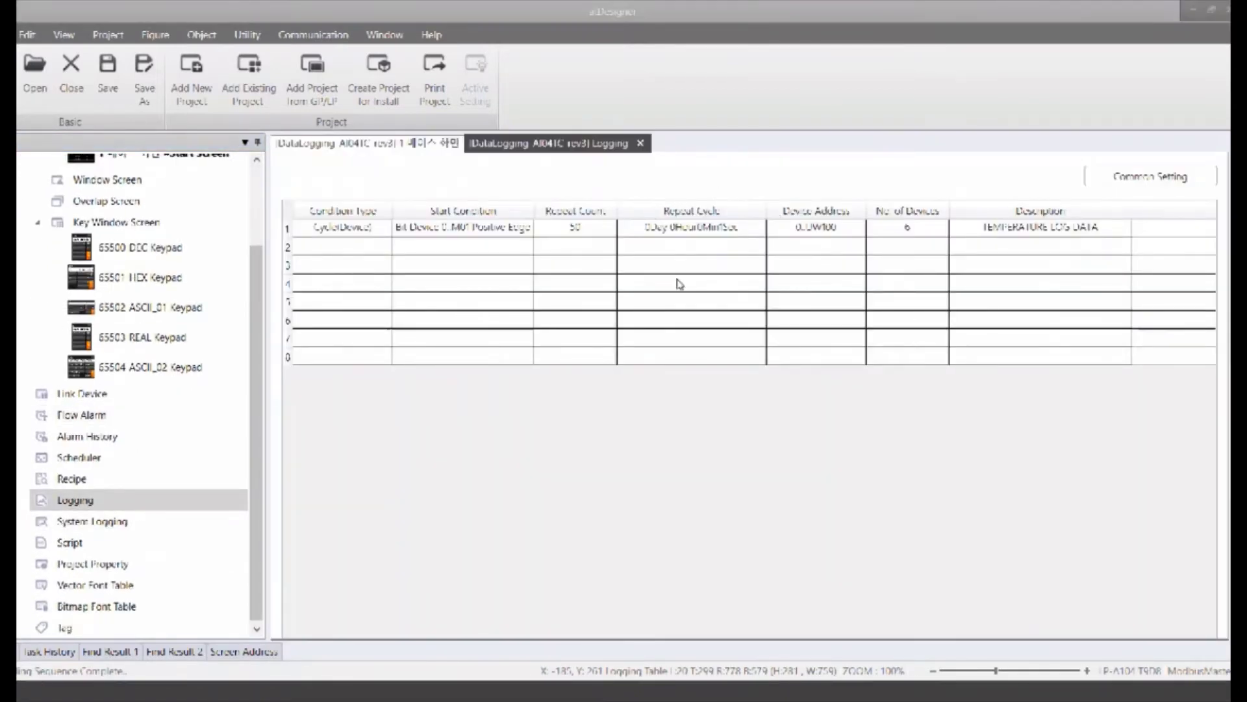
left_click(123, 506)
left_click(738, 222)
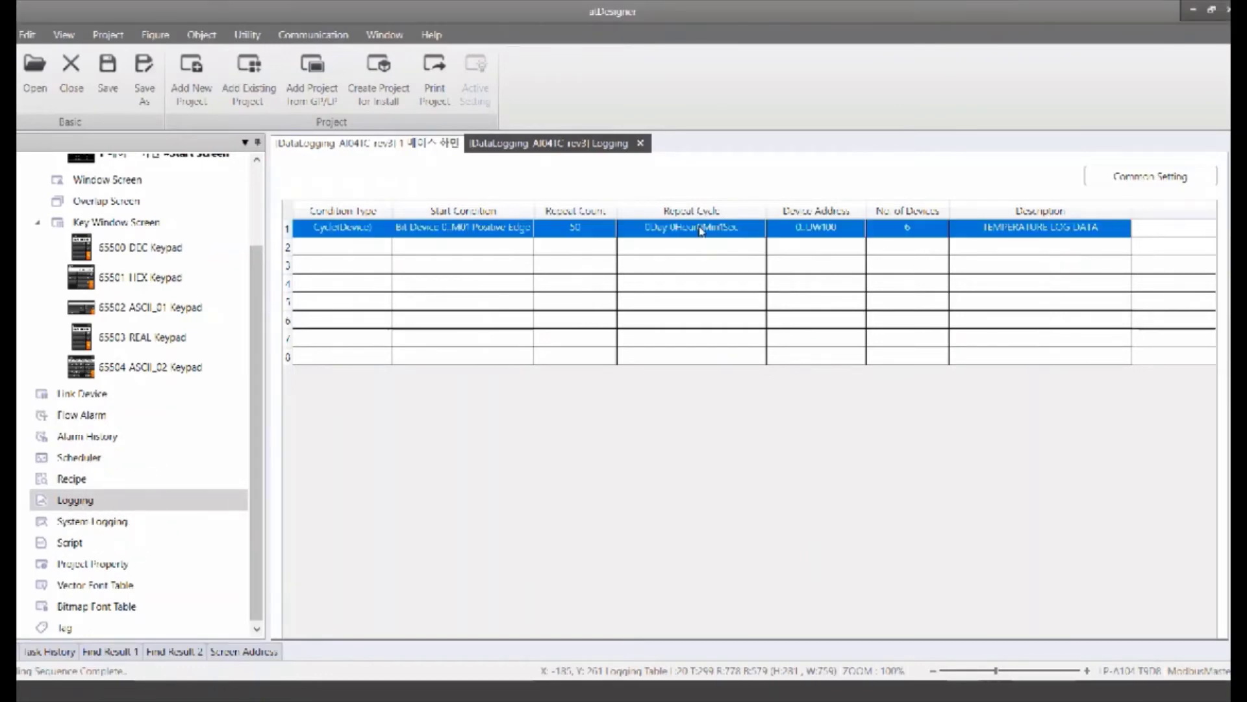
double_click(639, 230)
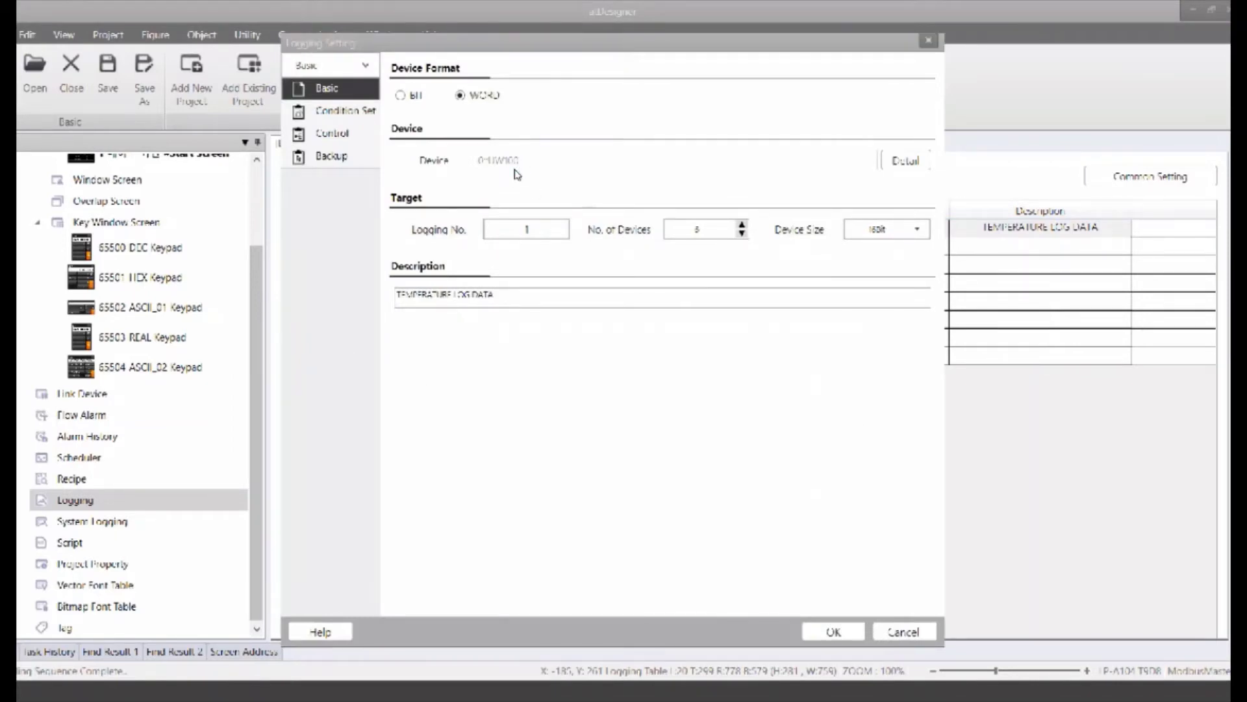
Examine the logging entry's basic device address, logging number and number of devices
left_click(492, 165)
left_click(508, 172)
left_click(508, 172)
left_click(507, 172)
left_click(507, 173)
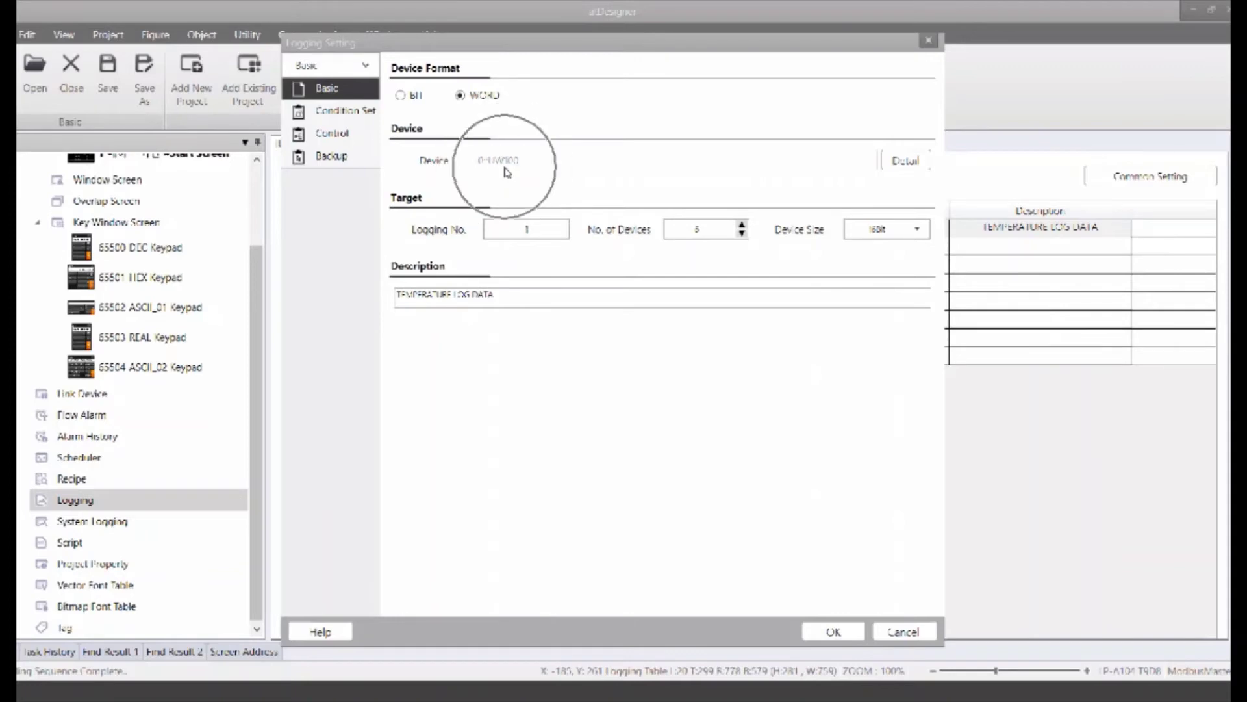
left_click(507, 172)
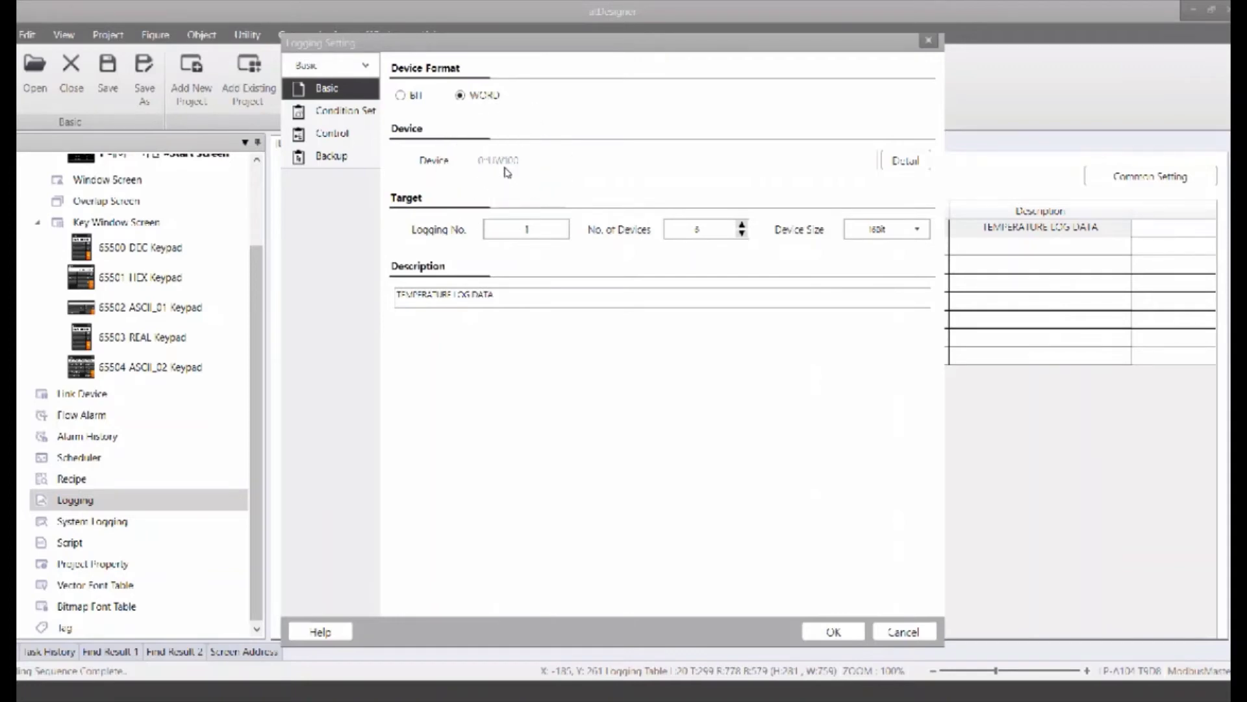
left_click(525, 246)
left_click(534, 239)
left_click(705, 244)
Examine the logging entry's condition settings: trigger device, edge type, repeat count and repeat cycle
left_click(329, 110)
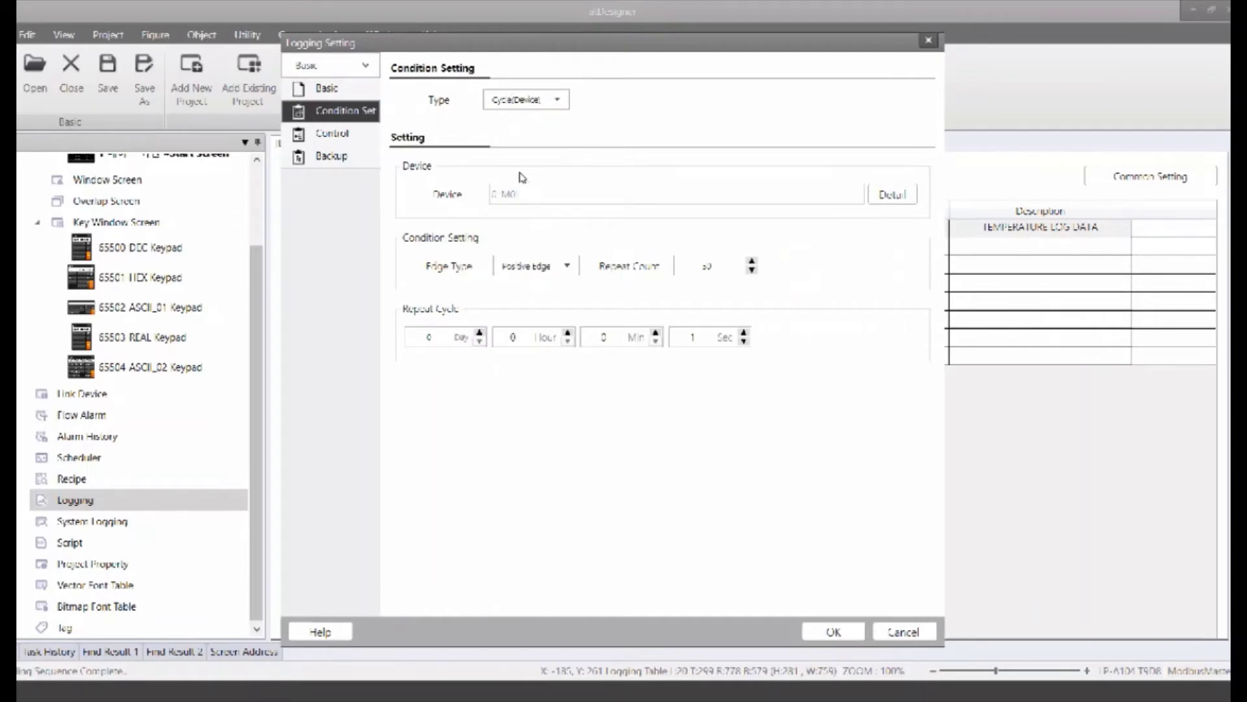
left_click(517, 208)
left_click(537, 281)
left_click(707, 350)
left_click(704, 279)
left_click(510, 206)
left_click(716, 277)
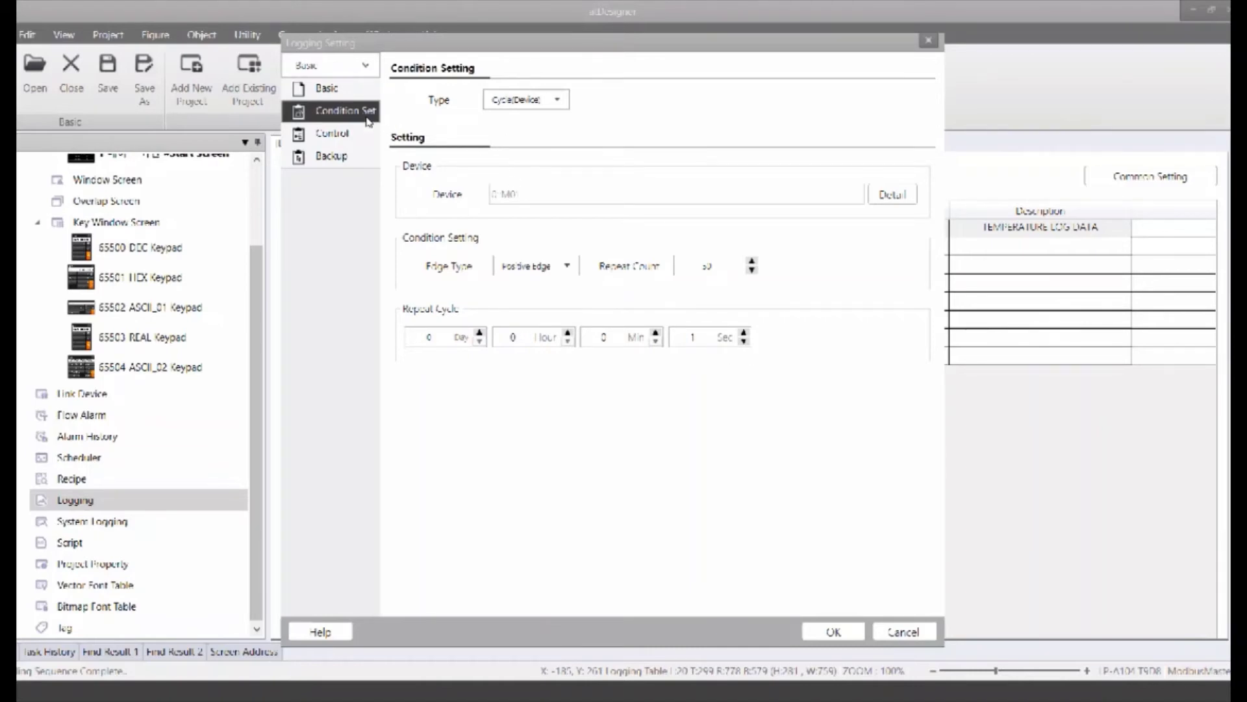
Check the Control settings briefly and return to the condition settings to go over the trigger device, edge type and repeat values again
left_click(338, 134)
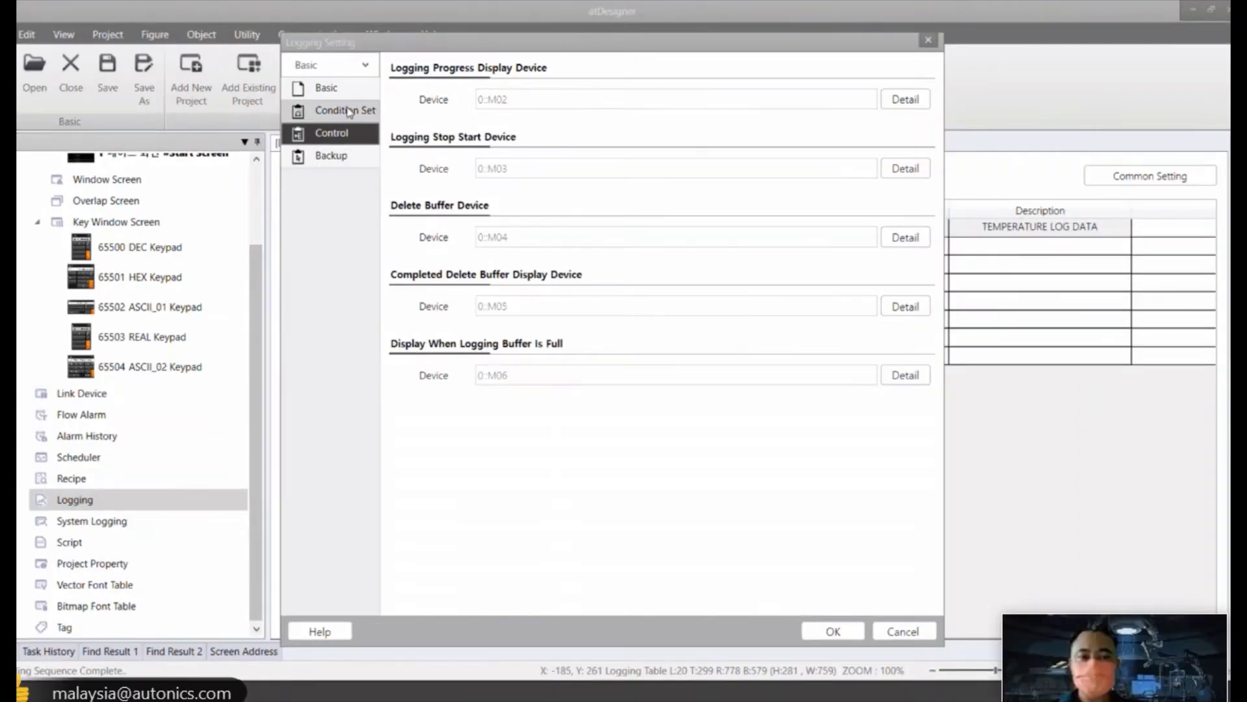
left_click(350, 112)
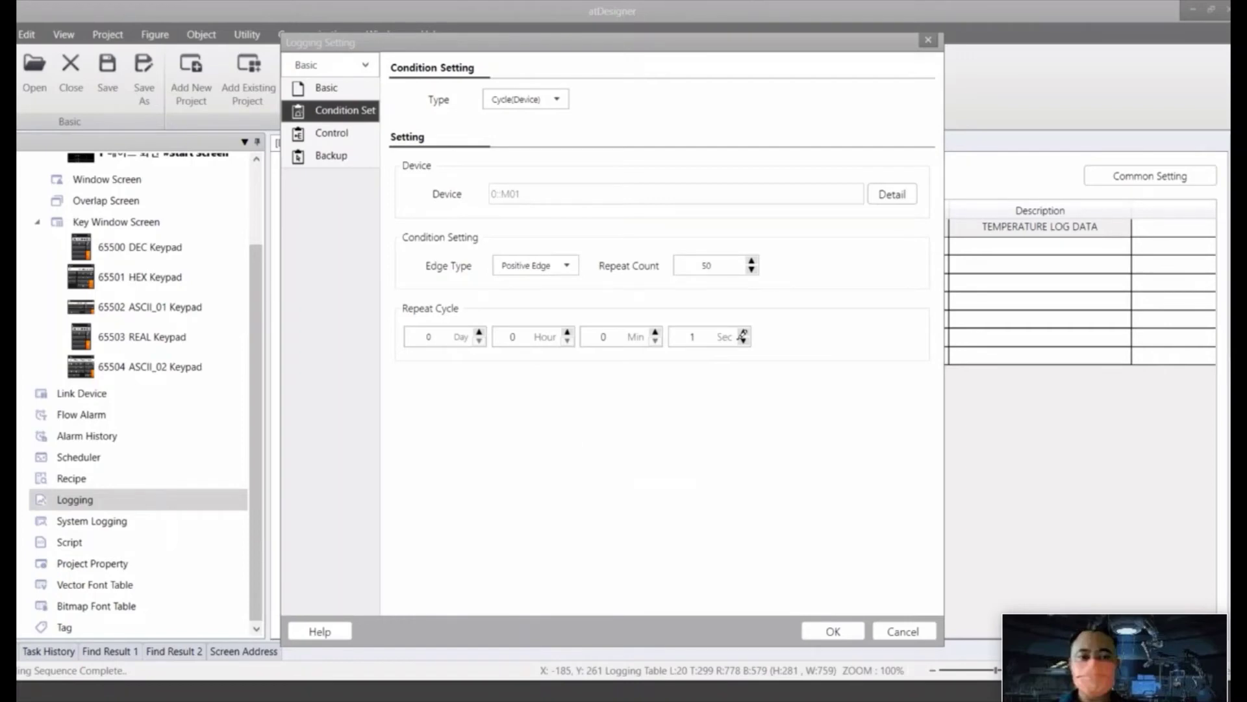
mouse_move(526, 174)
left_mouse_down()
mouse_move(477, 199)
mouse_move(517, 170)
left_mouse_up()
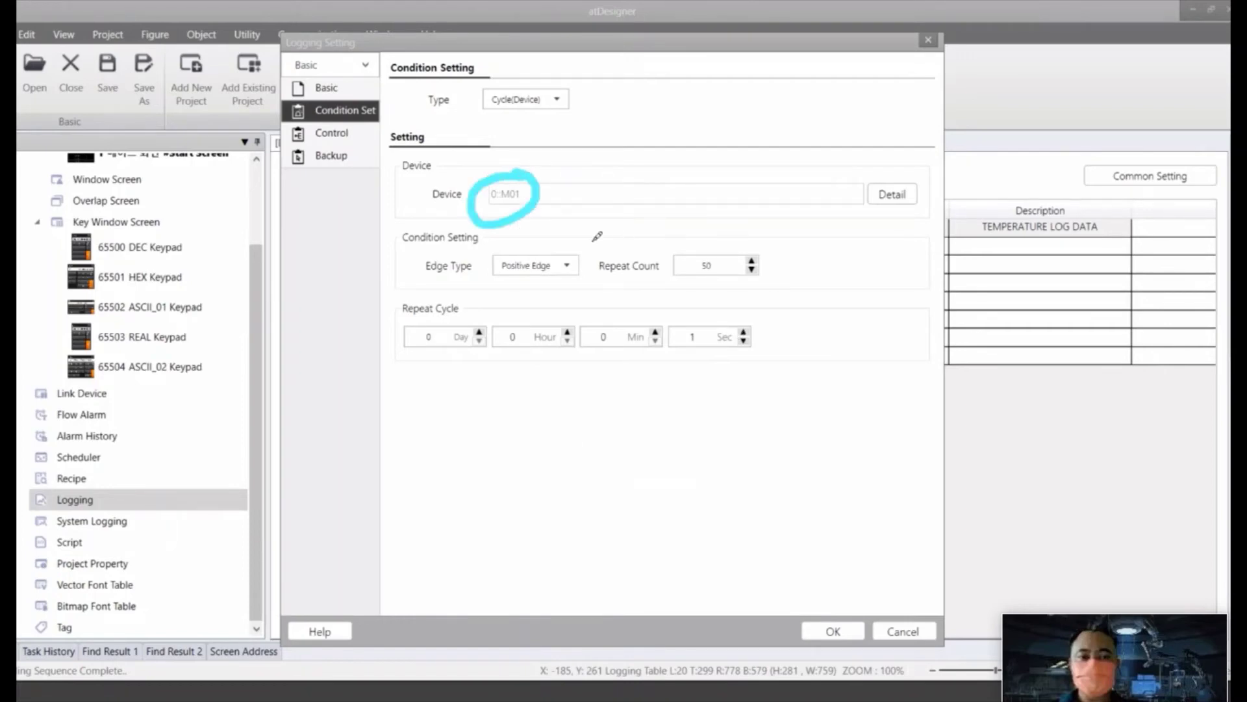
left_click_drag(571, 242, 604, 227)
left_click_drag(714, 239, 747, 224)
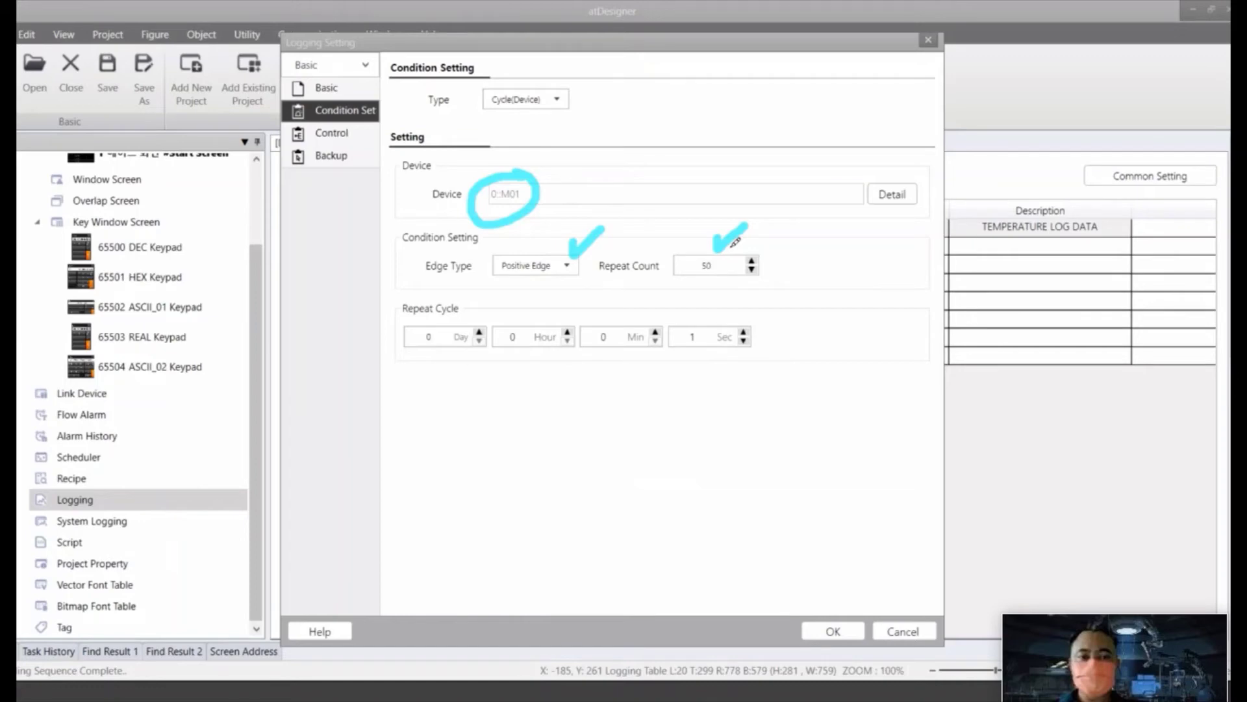
left_click_drag(694, 309, 733, 288)
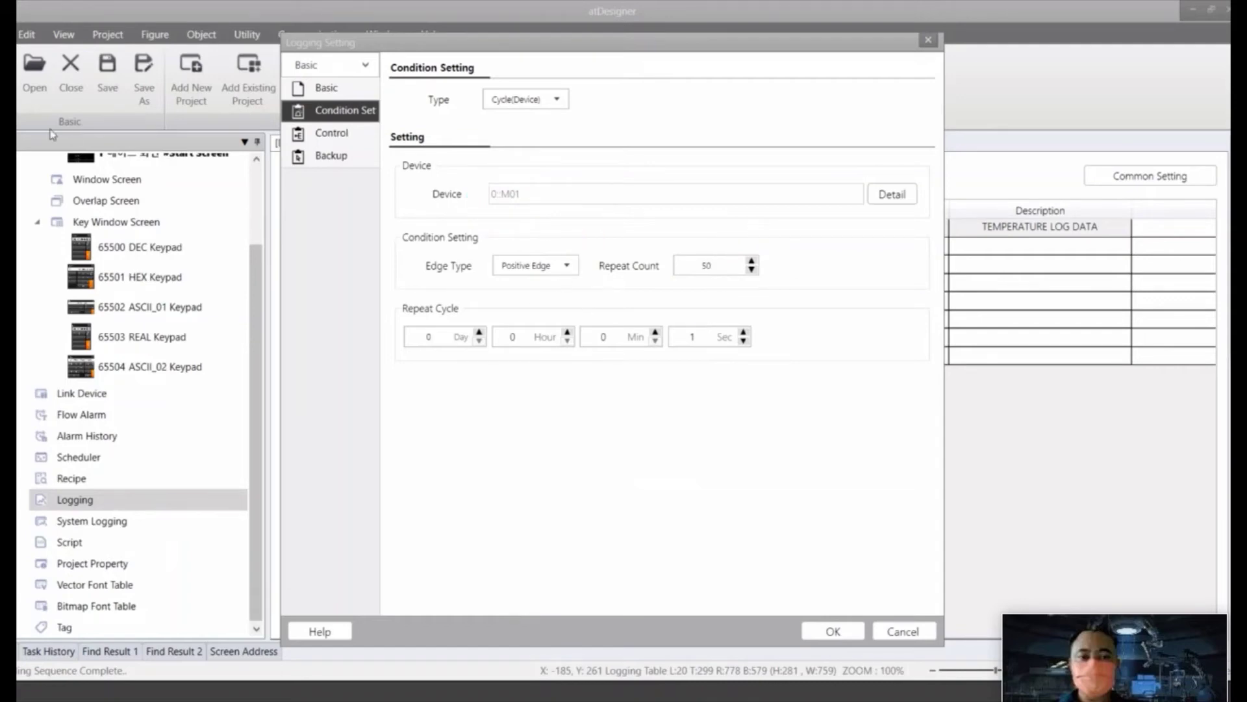
Examine the logging entry's Control settings: the progress display, stop/start, delete buffer, completed delete buffer and buffer-full devices
left_click(341, 138)
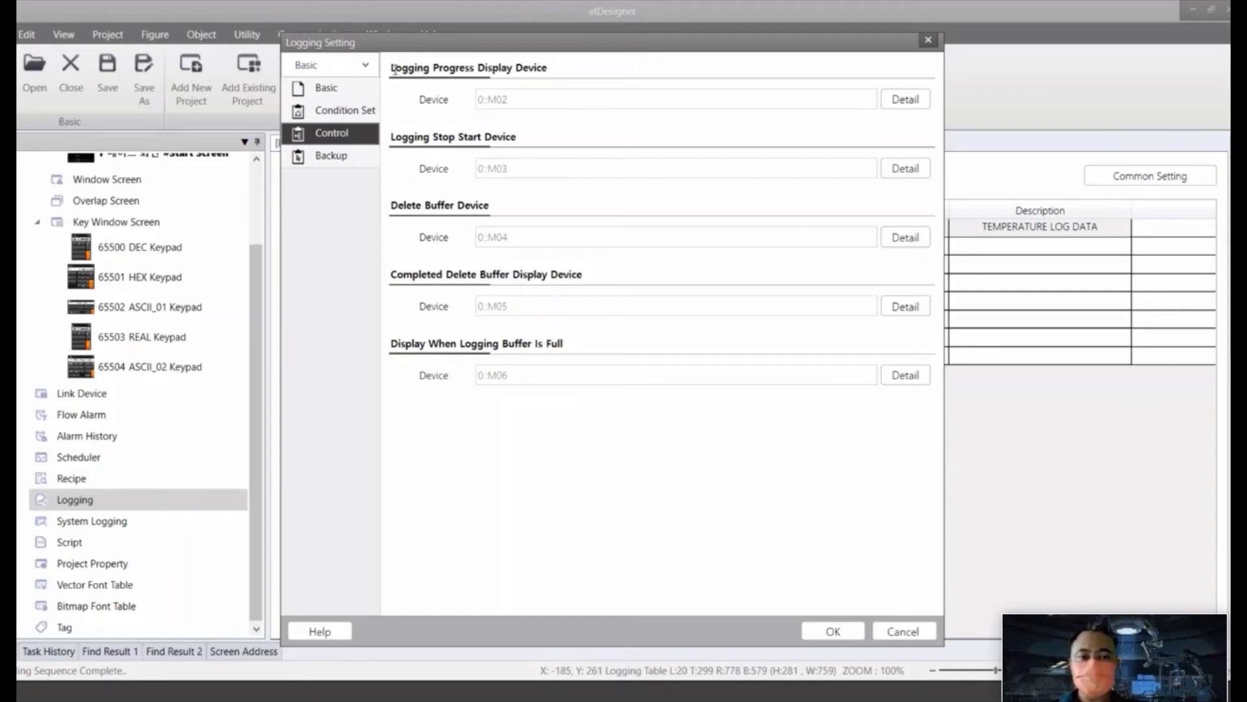
left_click_drag(394, 69, 493, 68)
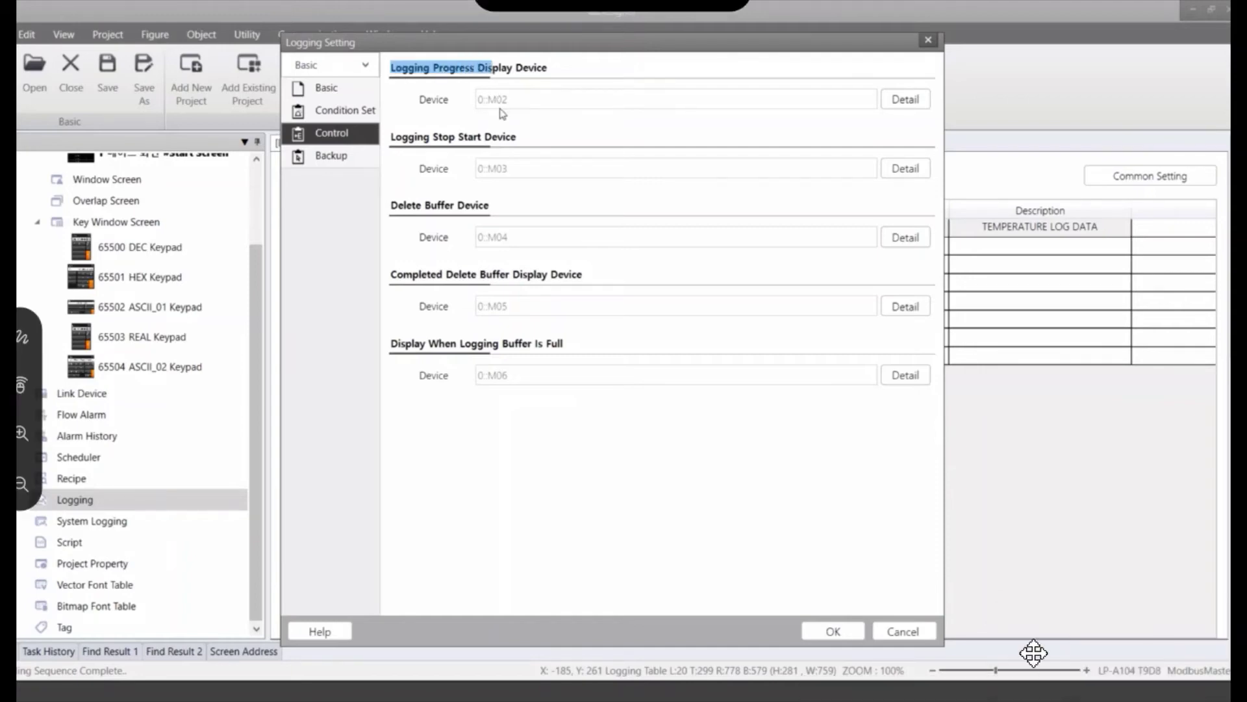
left_click_drag(392, 138, 517, 140)
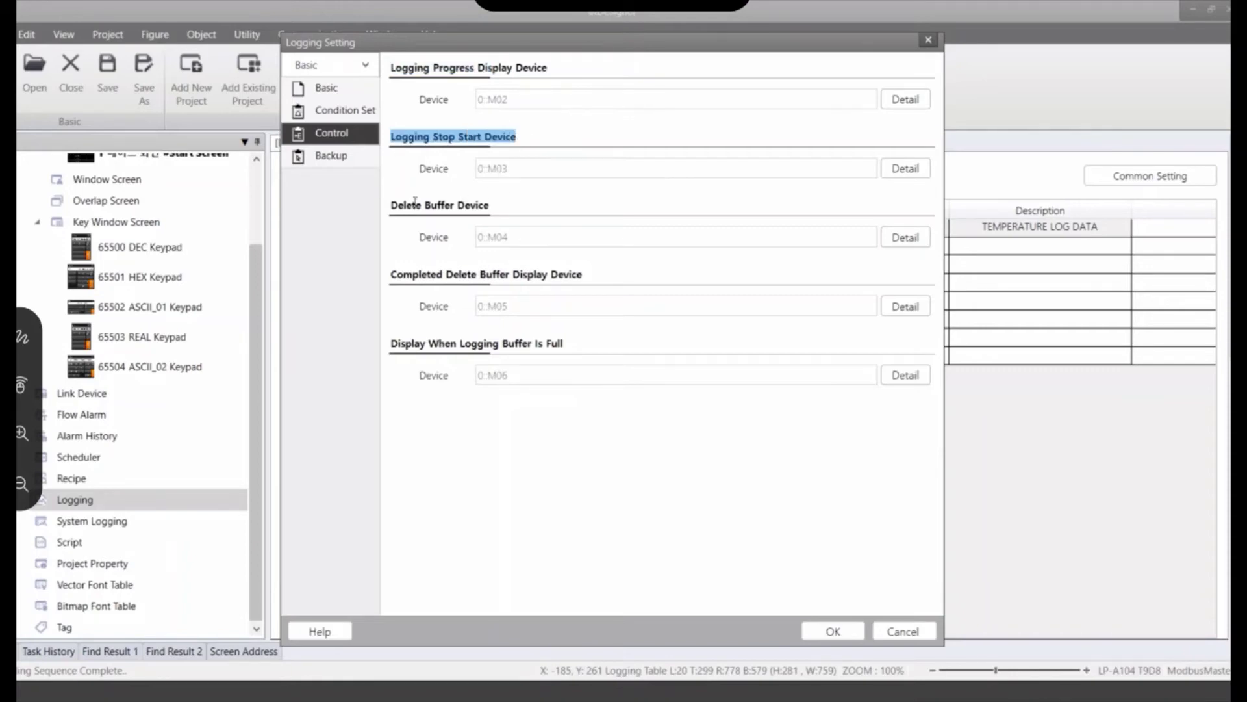
left_click_drag(392, 206, 498, 225)
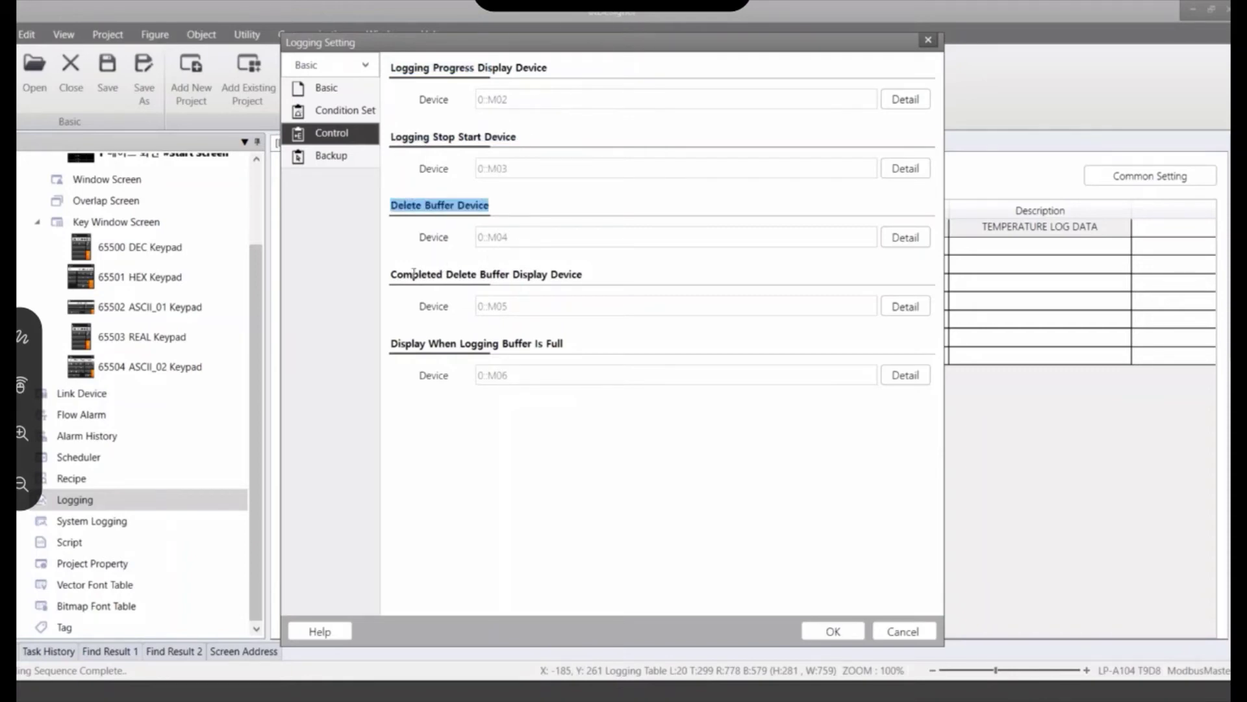
left_click_drag(392, 274, 591, 284)
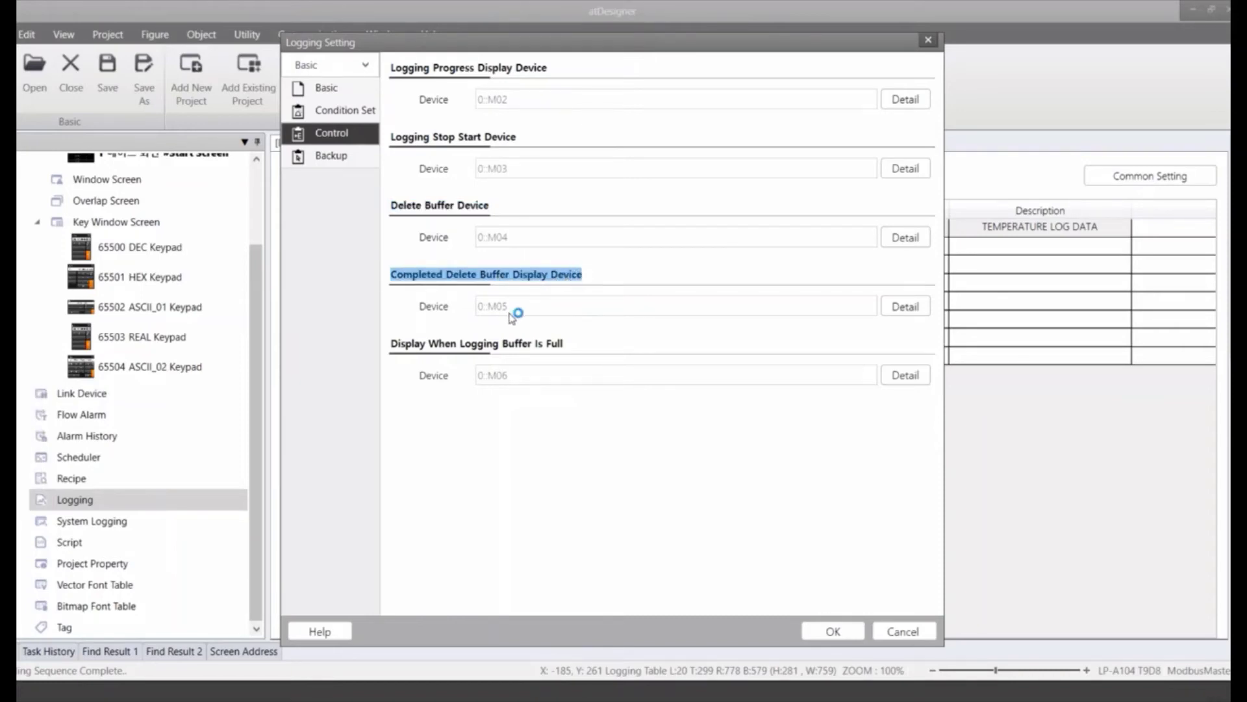
left_click_drag(400, 344, 588, 348)
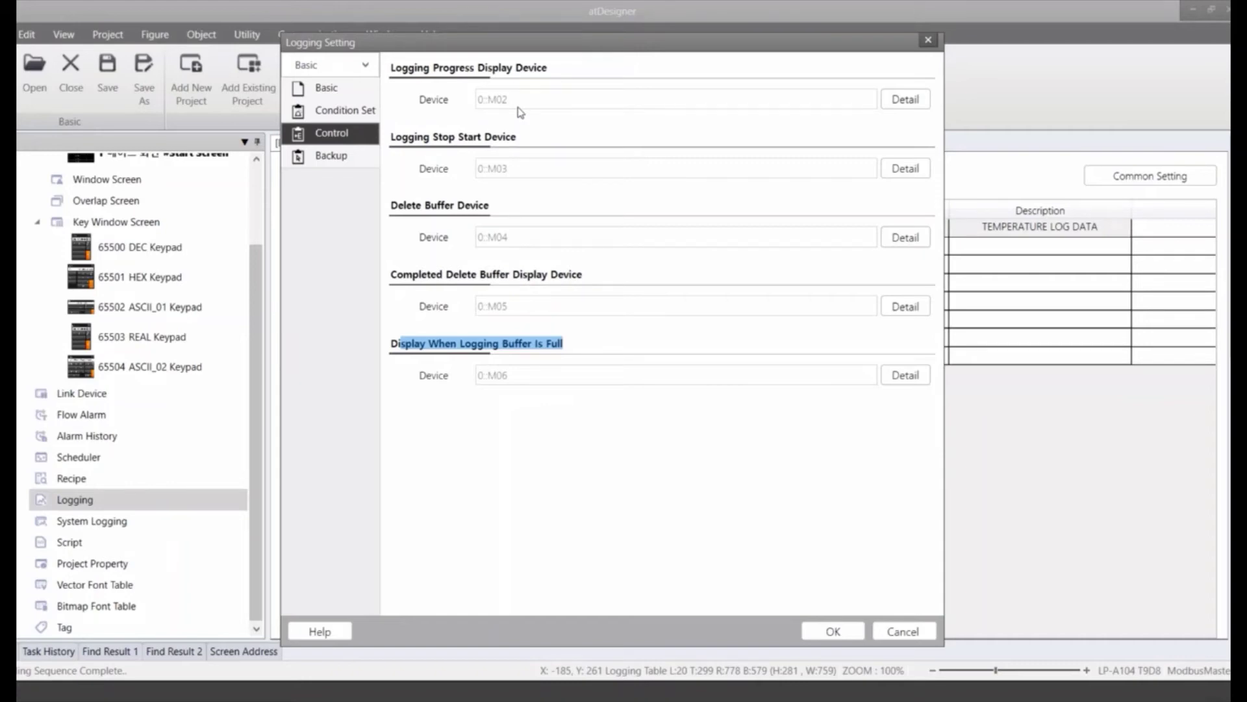
Examine the logging entry's Backup settings: the backup start device, backup complete display device and display form
left_click(349, 160)
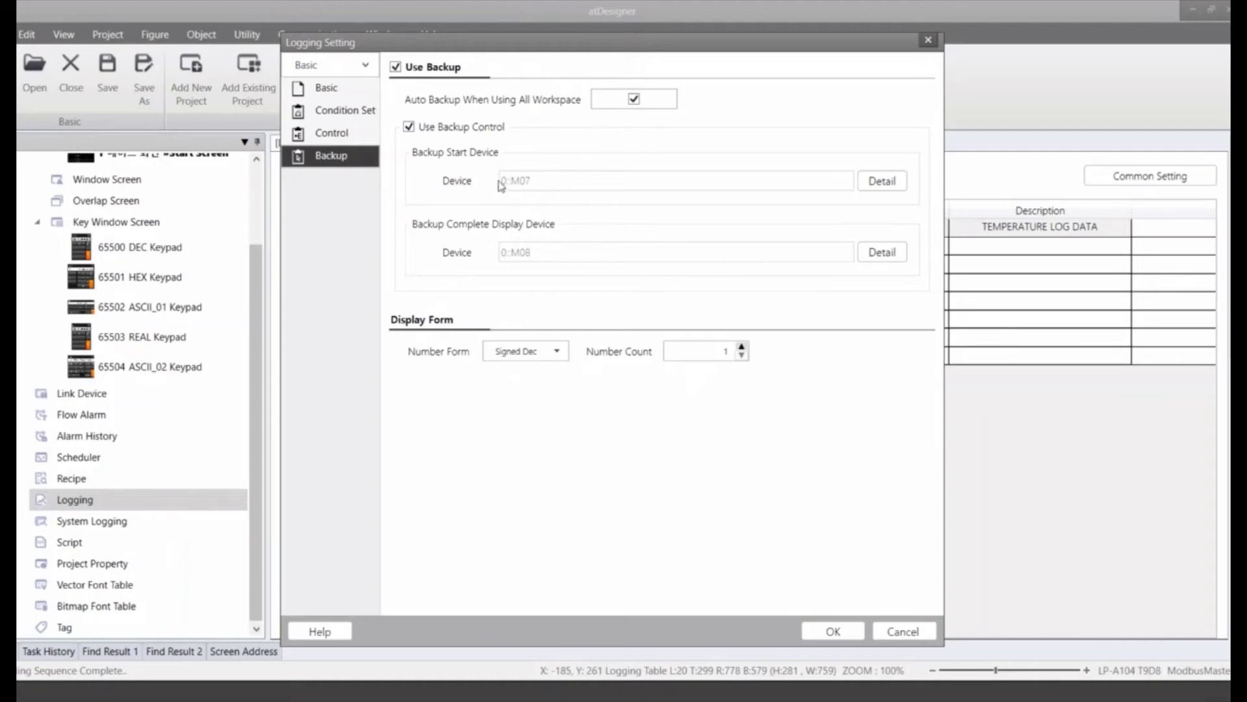
left_click(526, 190)
left_click(521, 261)
left_click(520, 261)
left_click(734, 389)
Revisit the entry's Control and Basic settings, accept the Logging Setting dialog and check the start condition in the logging table
left_click(331, 132)
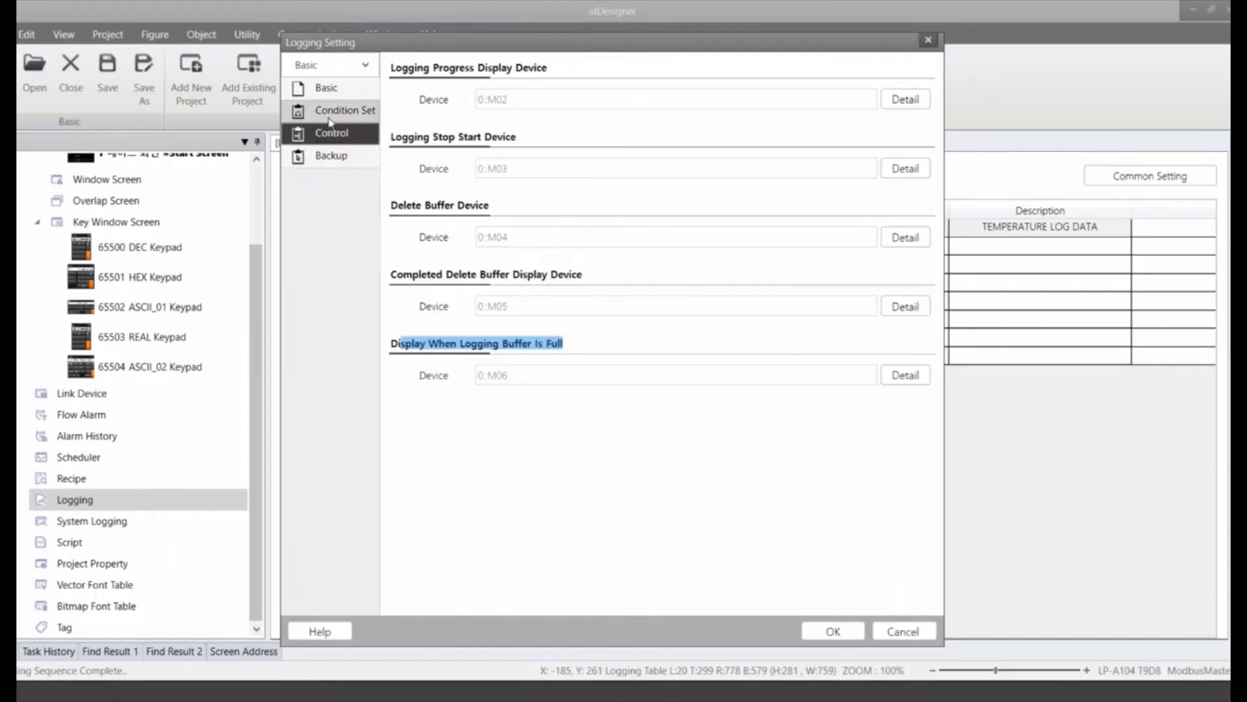
left_click(328, 89)
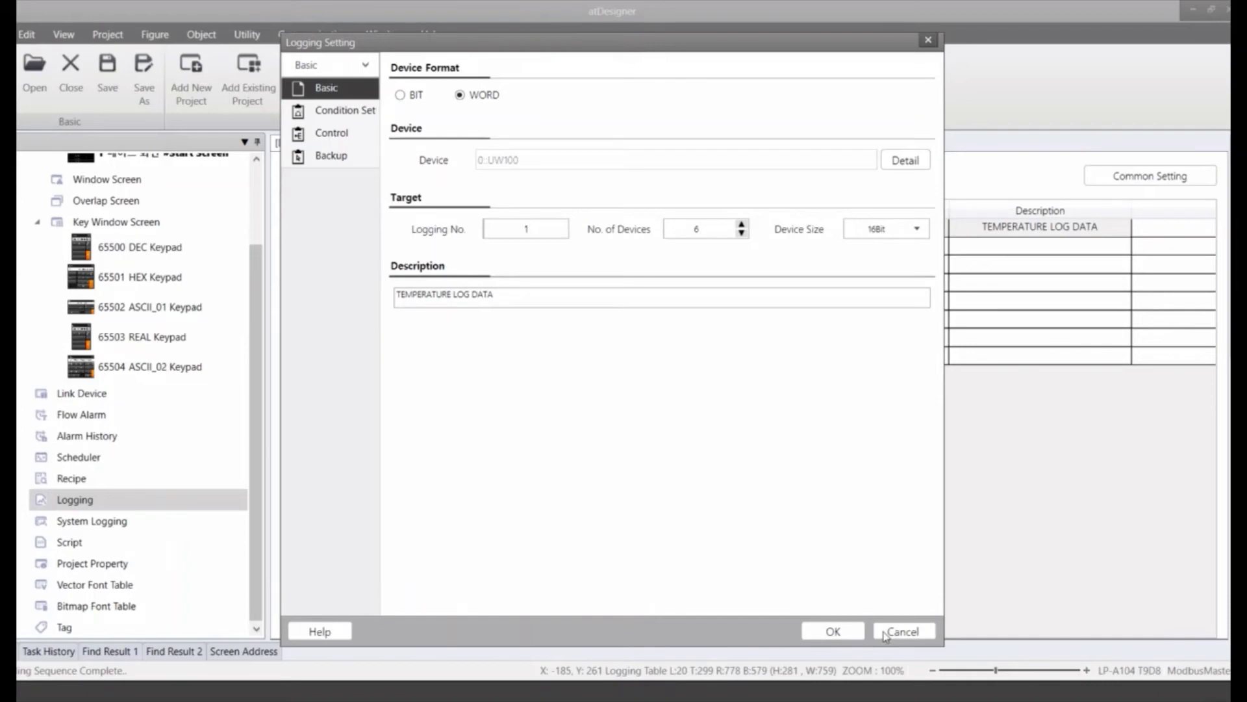
left_click(832, 631)
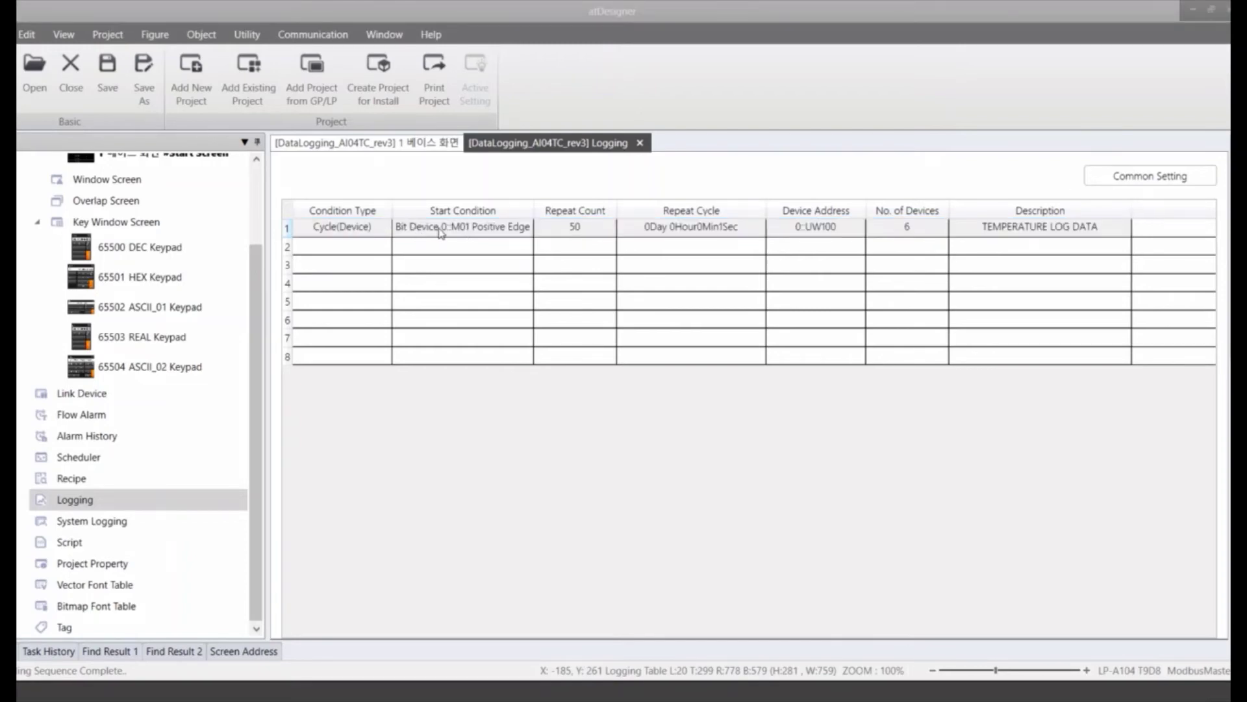
left_click(458, 232)
Return to base screen 1 and check which device the Logging Progress lamp uses, leaving its settings as they are
left_click(408, 151)
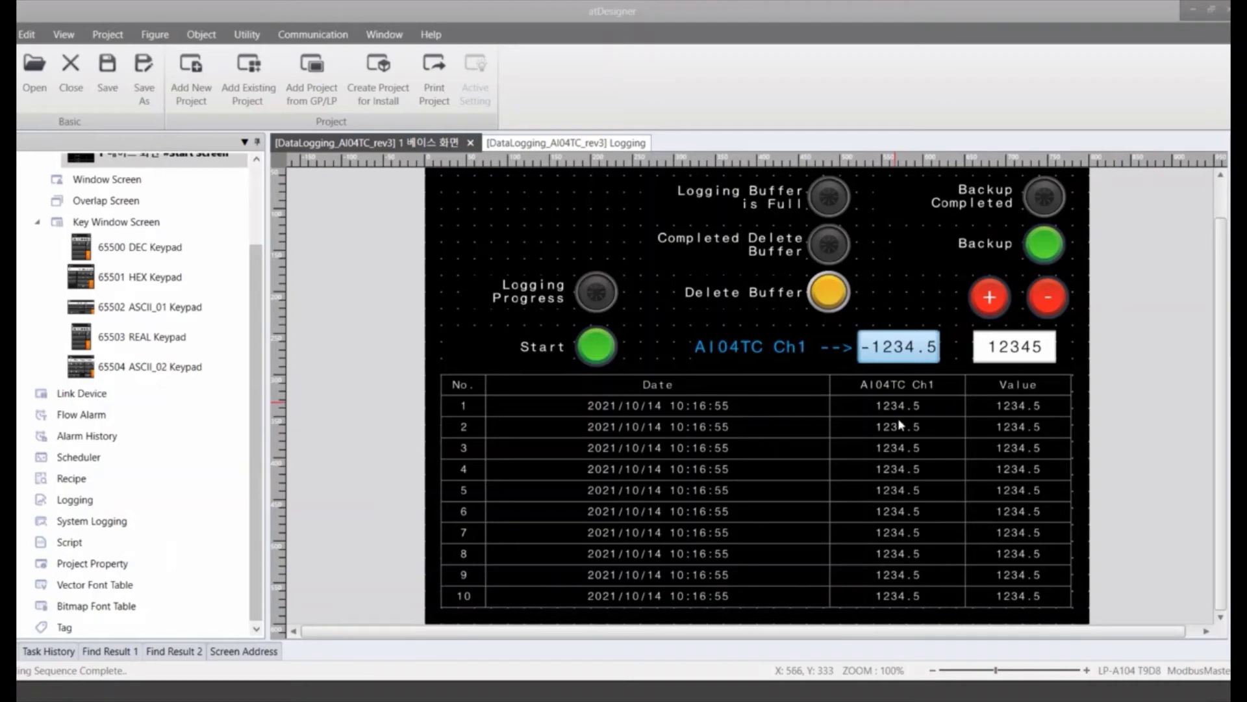
double_click(603, 295)
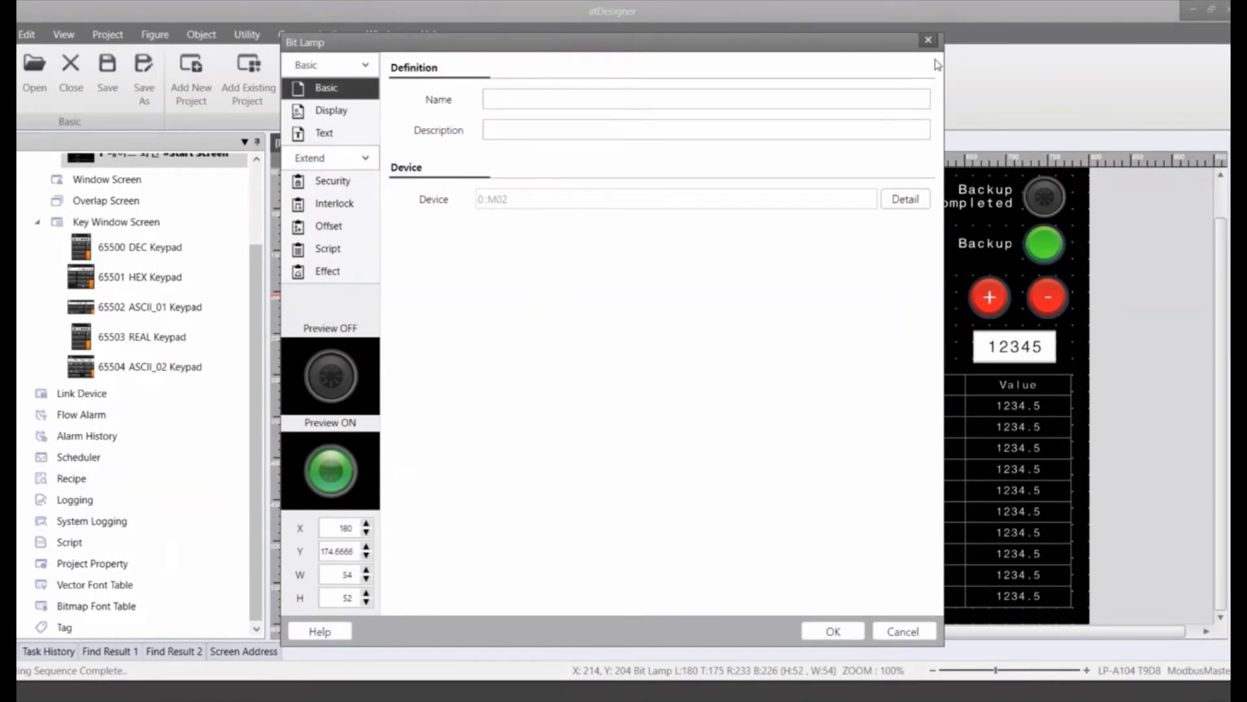
left_click(929, 40)
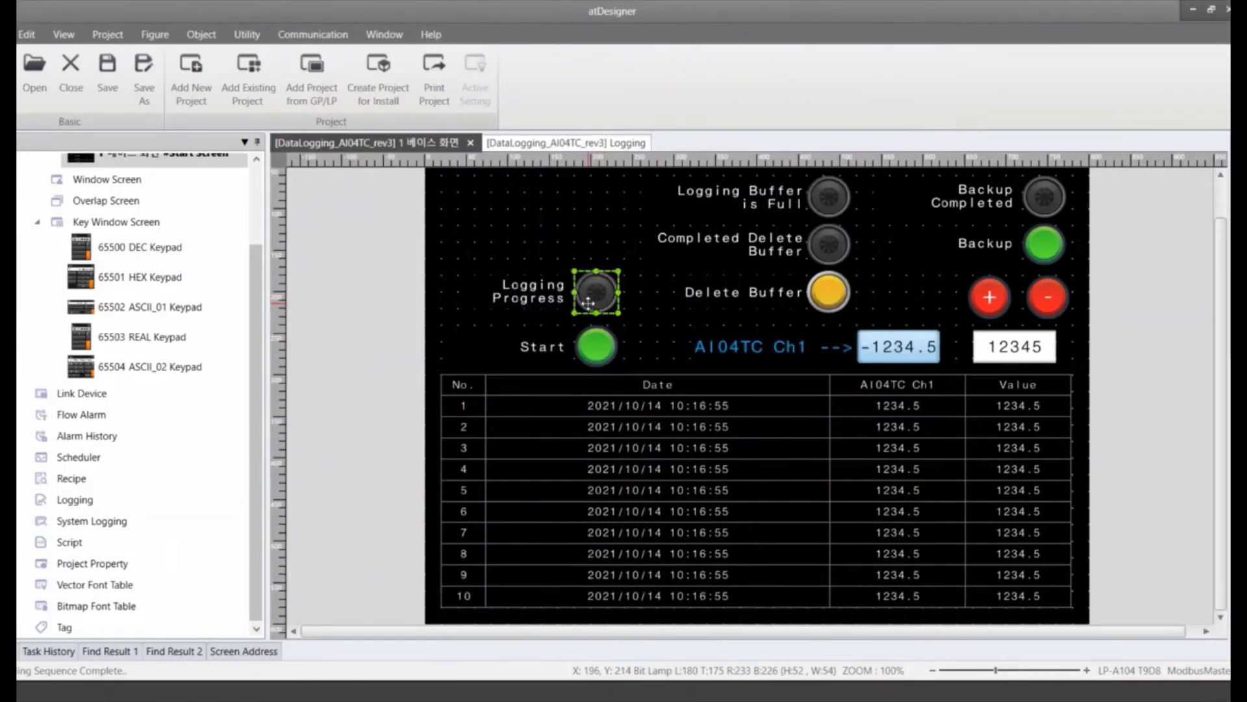
Check the device, control form and lamp condition of the Start switch, leaving its settings as they are
left_click(593, 339)
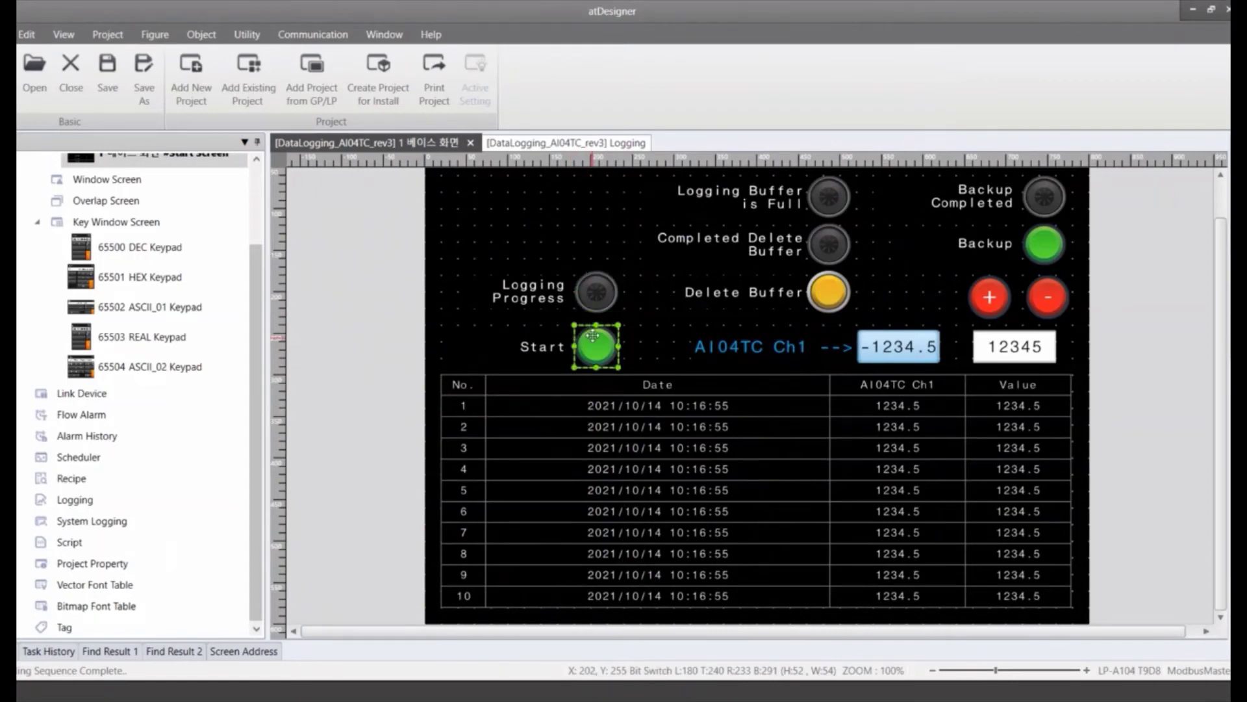
double_click(593, 339)
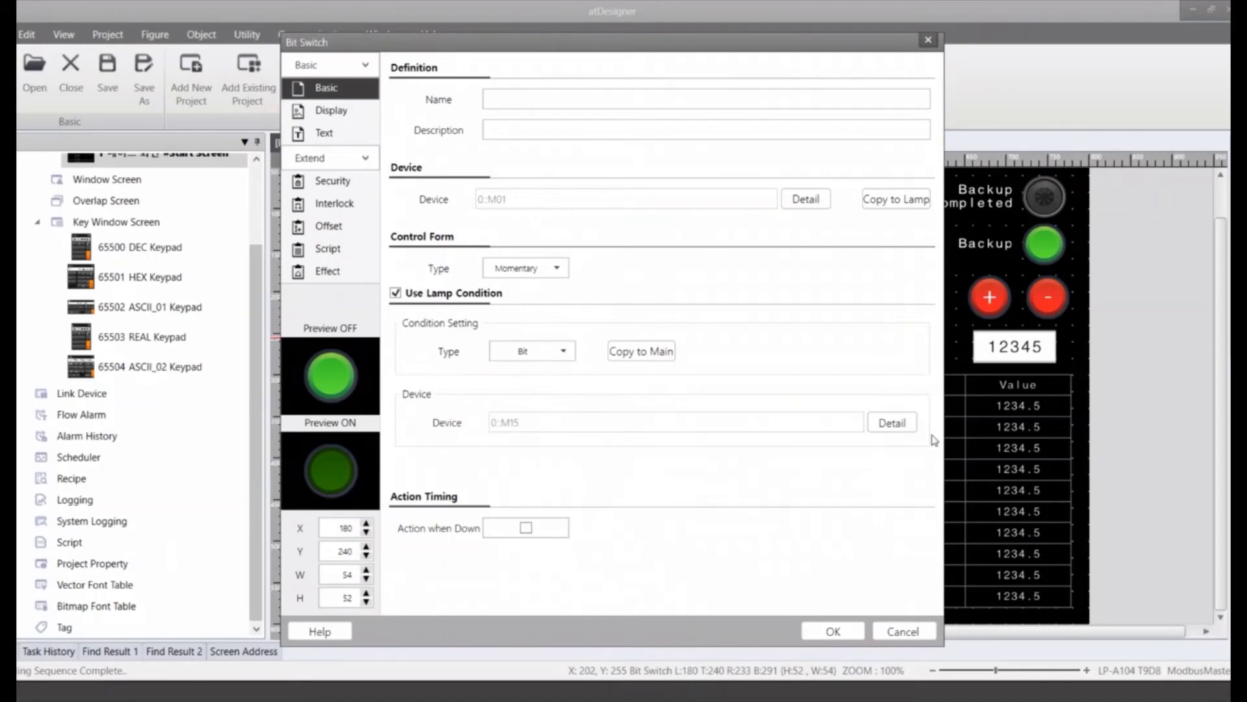
left_click(928, 41)
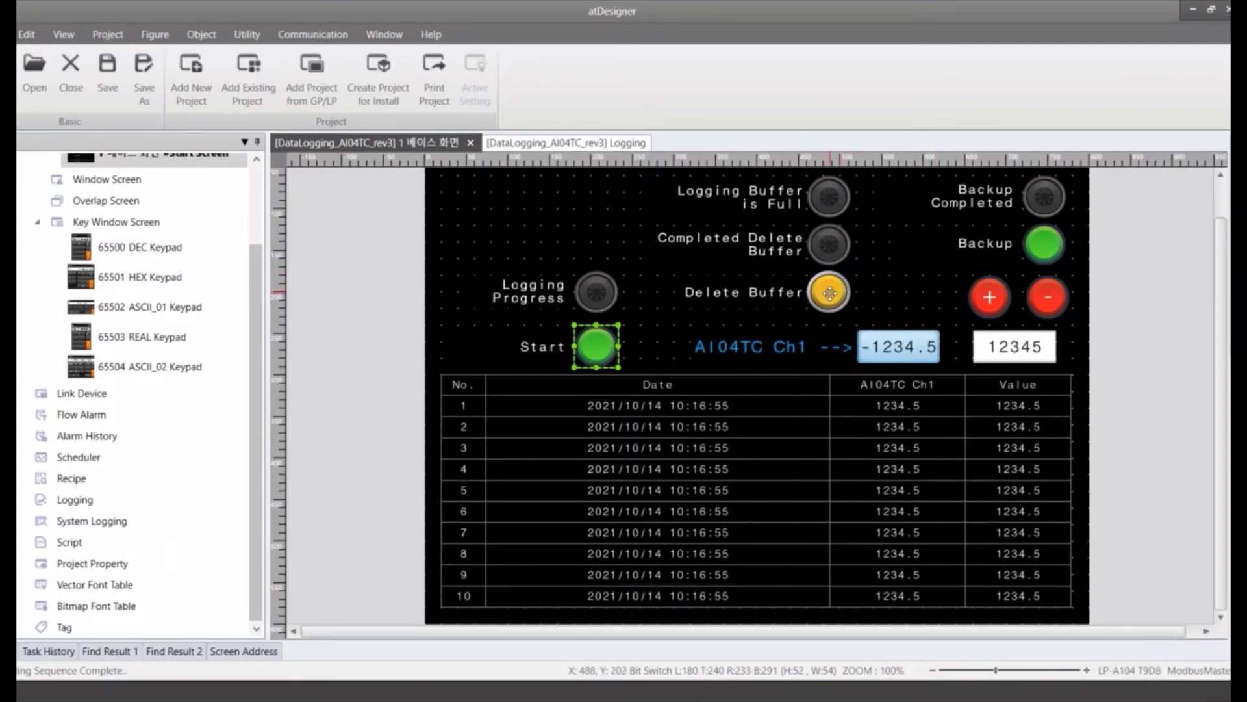
Check the device assigned to the Delete Buffer switch, leaving its settings as they are
double_click(838, 292)
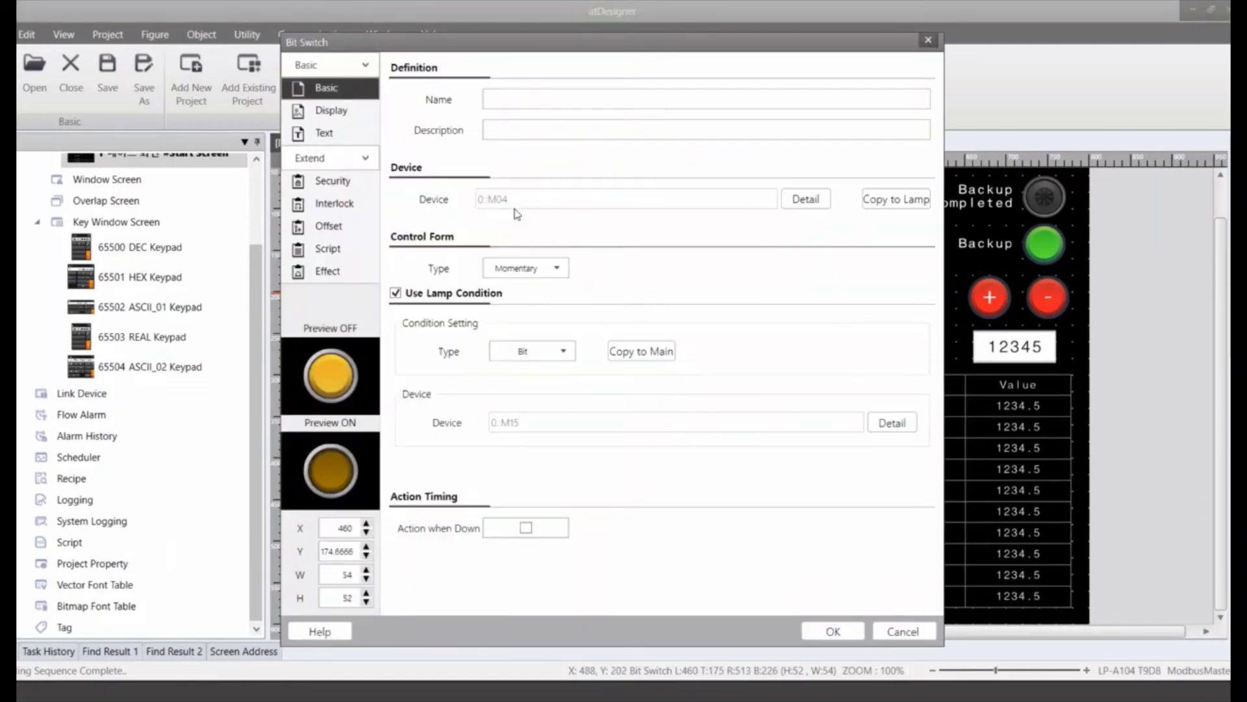
left_click(512, 210)
left_click(929, 41)
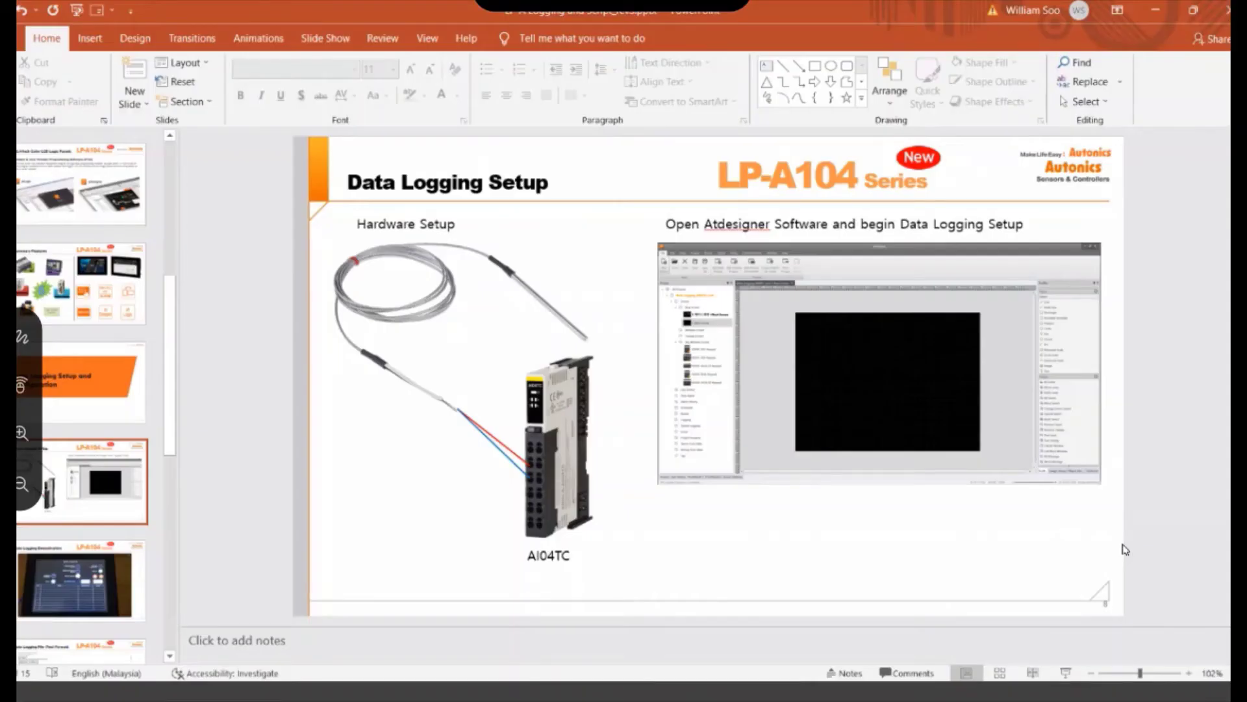
Switch to the PowerPoint presentation, start the slide show at the Data Logging Demostration slide and play its embedded video
scroll(1125, 549, "down", 1)
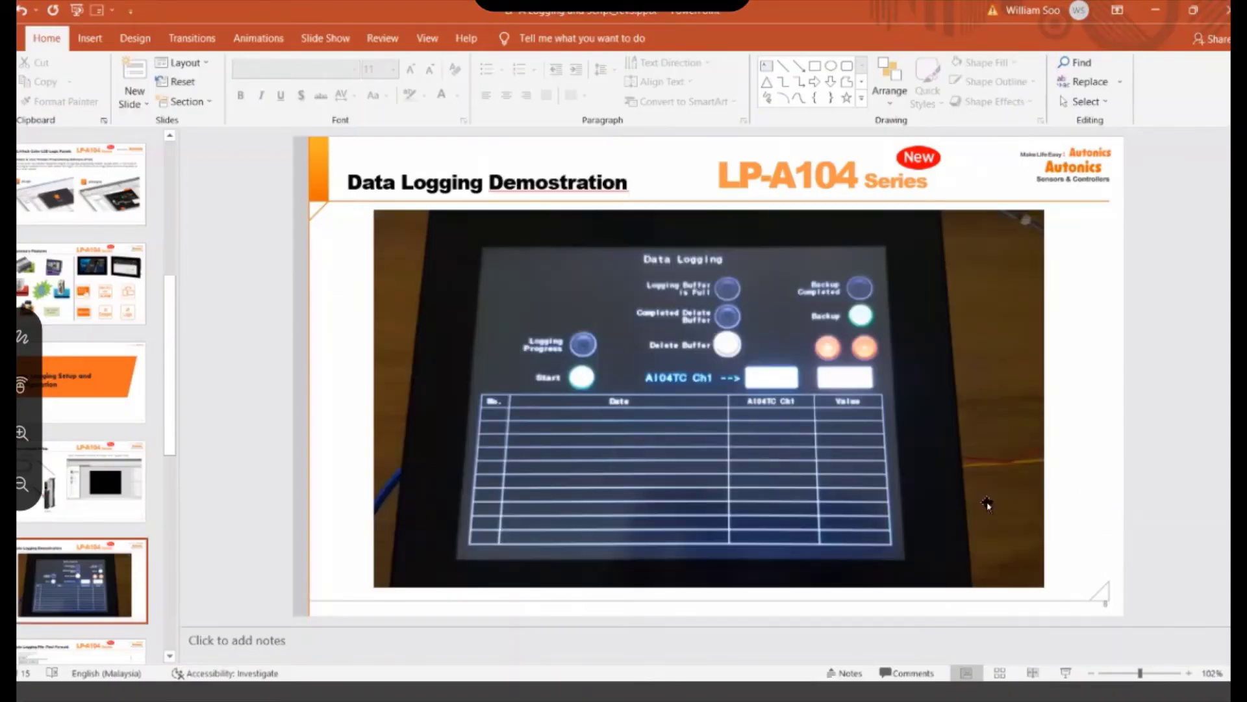
left_click(1072, 678)
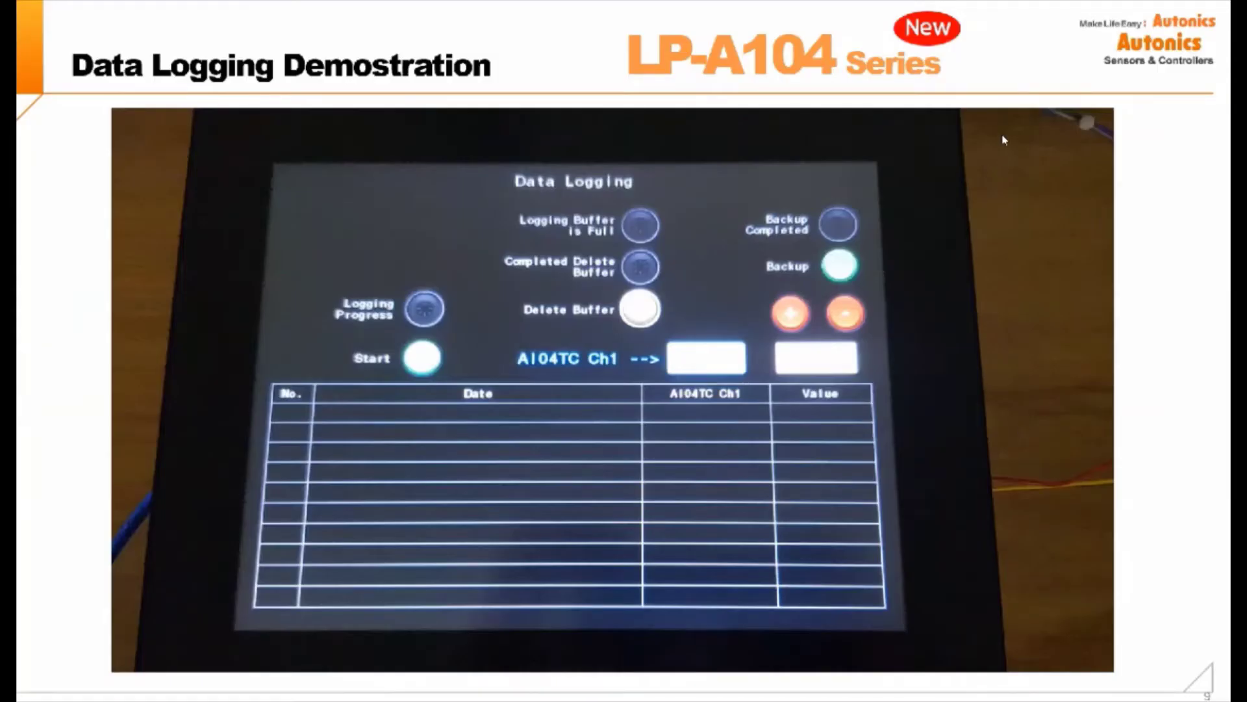
mouse_move(972, 278)
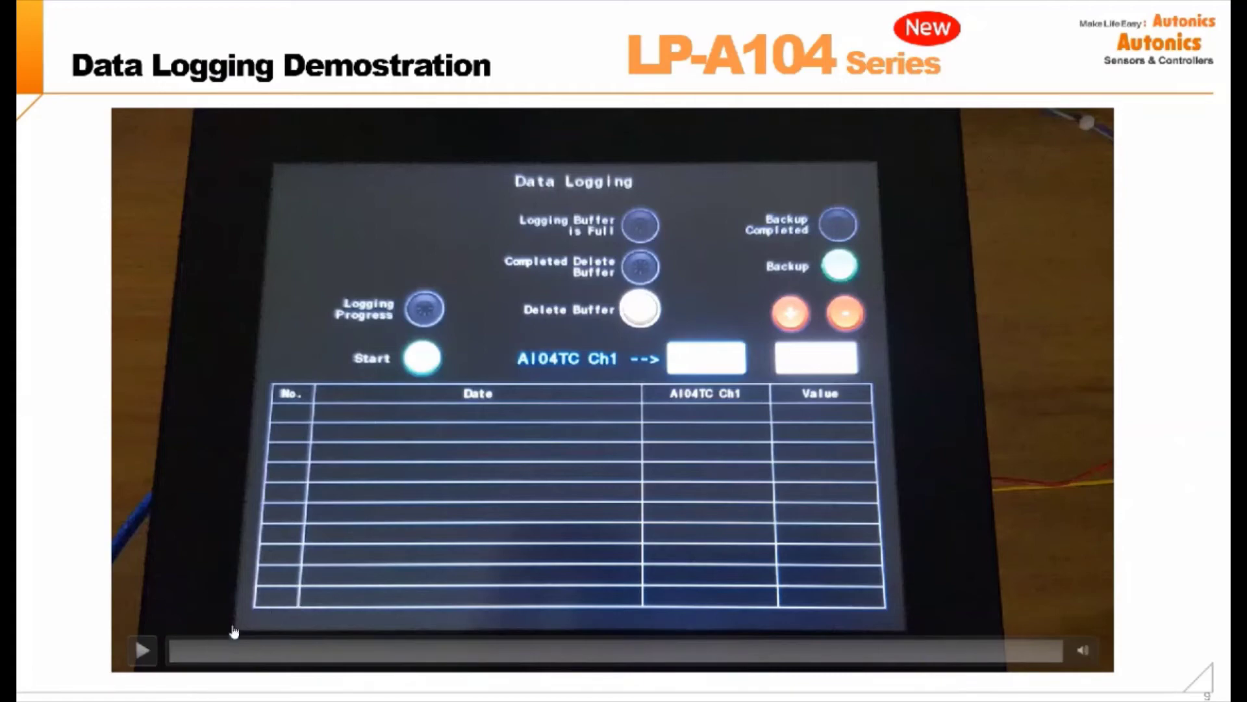
left_click(141, 649)
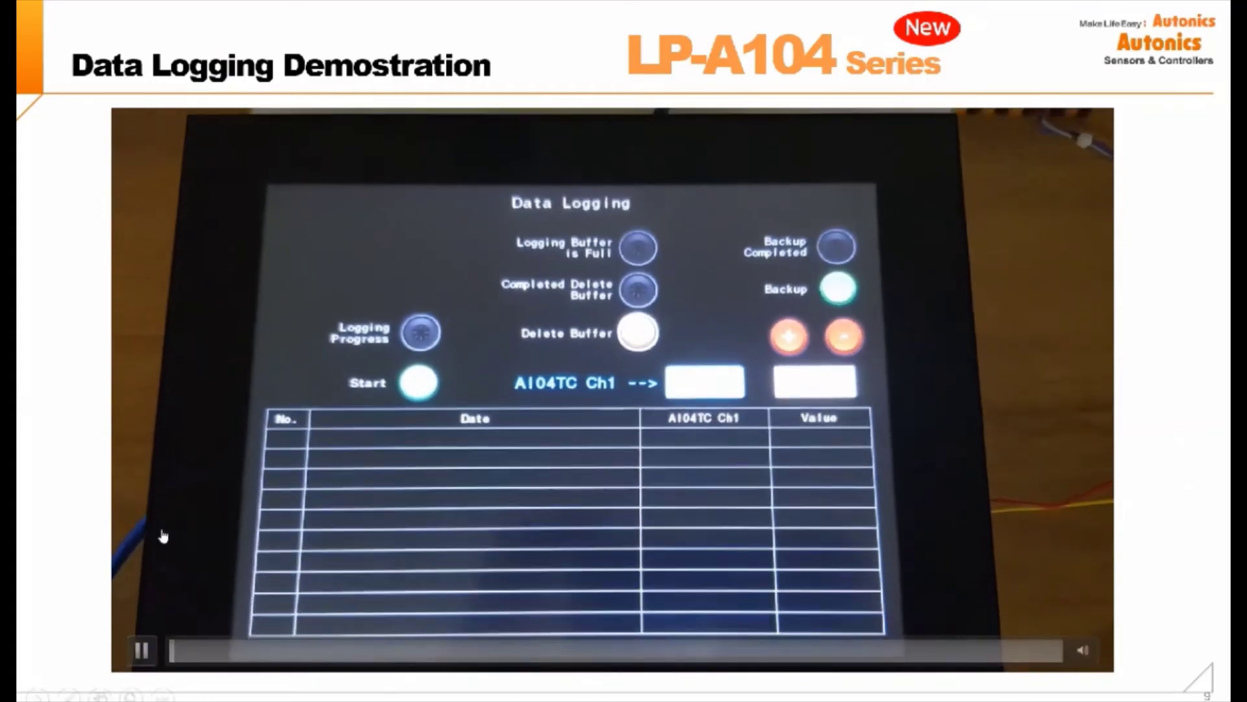